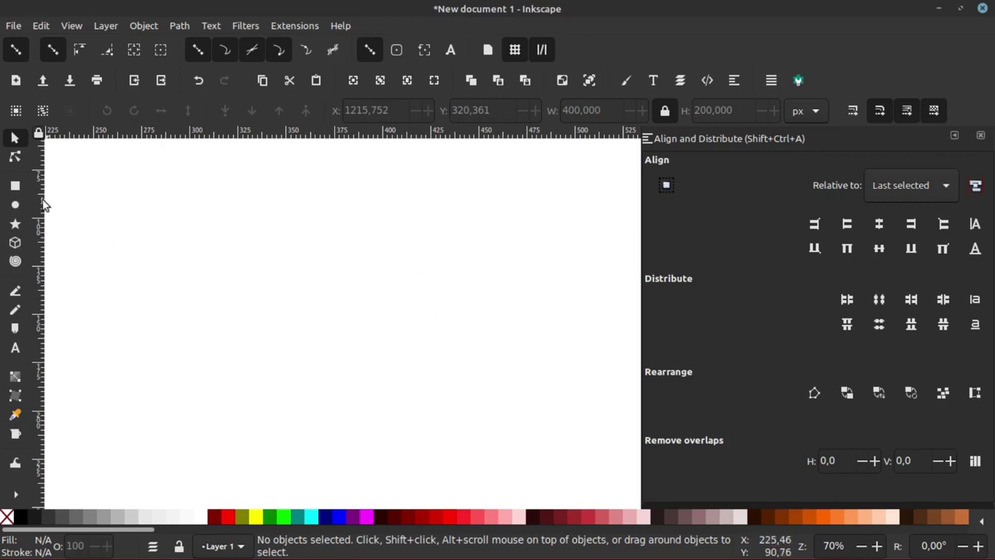
# Draw a small grey rectangle, about 80 × 74 px, near the page's upper left
pyautogui.keyDown('ctrl'); pyautogui.scroll(-2, 322, 280); pyautogui.keyUp('ctrl')
pyautogui.keyDown('ctrl'); pyautogui.scroll(-2, 106, 231); pyautogui.keyUp('ctrl')
pyautogui.keyDown('ctrl'); pyautogui.scroll(3, 160, 258); pyautogui.keyUp('ctrl')
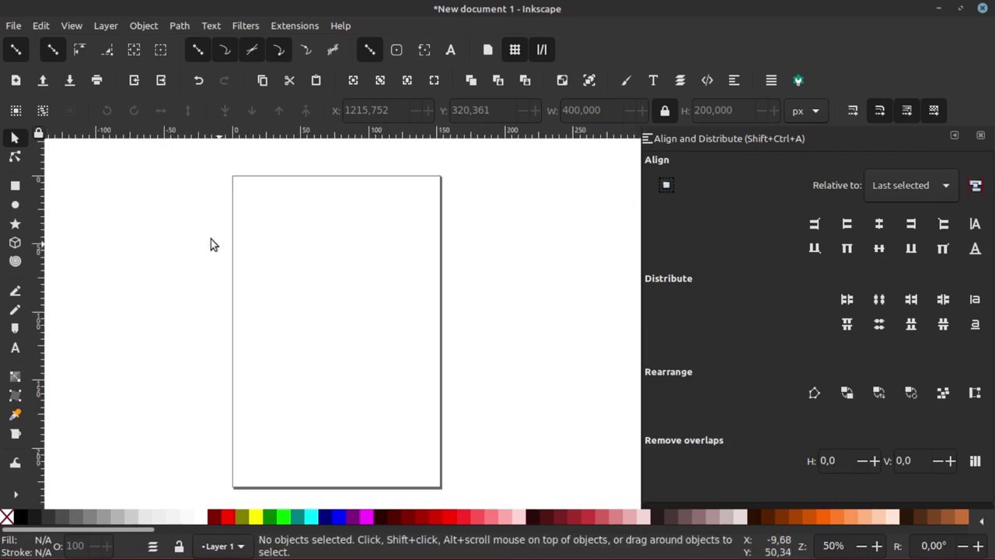
pyautogui.keyDown('ctrl'); pyautogui.scroll(2, 420, 267); pyautogui.keyUp('ctrl')
pyautogui.keyDown('ctrl'); pyautogui.scroll(1, 420, 267); pyautogui.keyUp('ctrl')
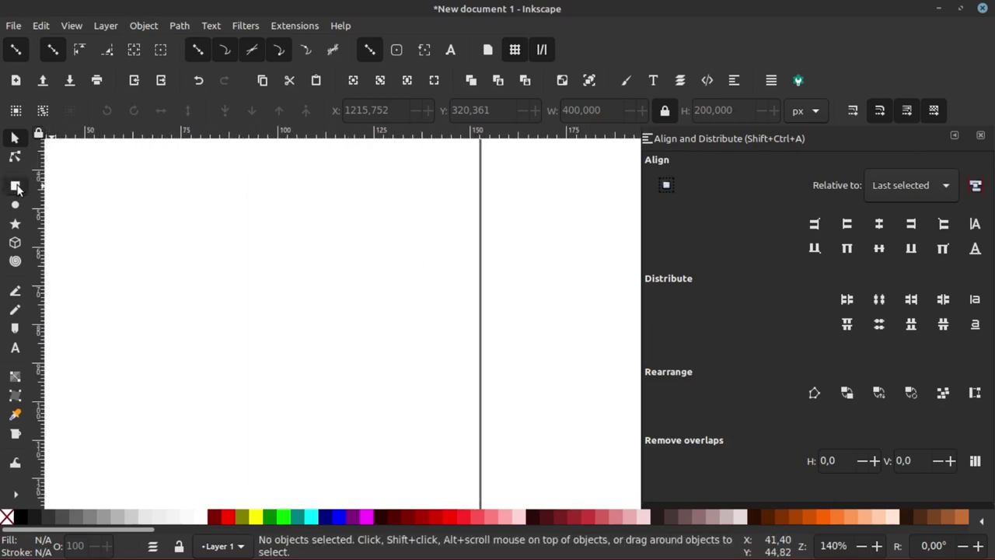
pyautogui.click(16, 186)
pyautogui.moveTo(163, 227); pyautogui.dragTo(246, 302)
pyautogui.click(15, 137)
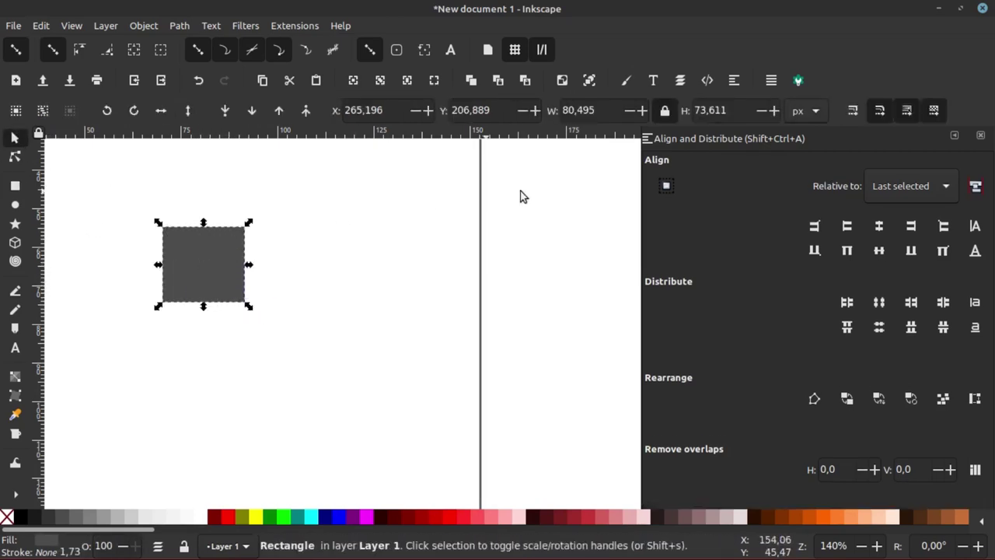
# Set the rectangle's W and H to 200 px each, keeping px as the unit
pyautogui.click(814, 113)
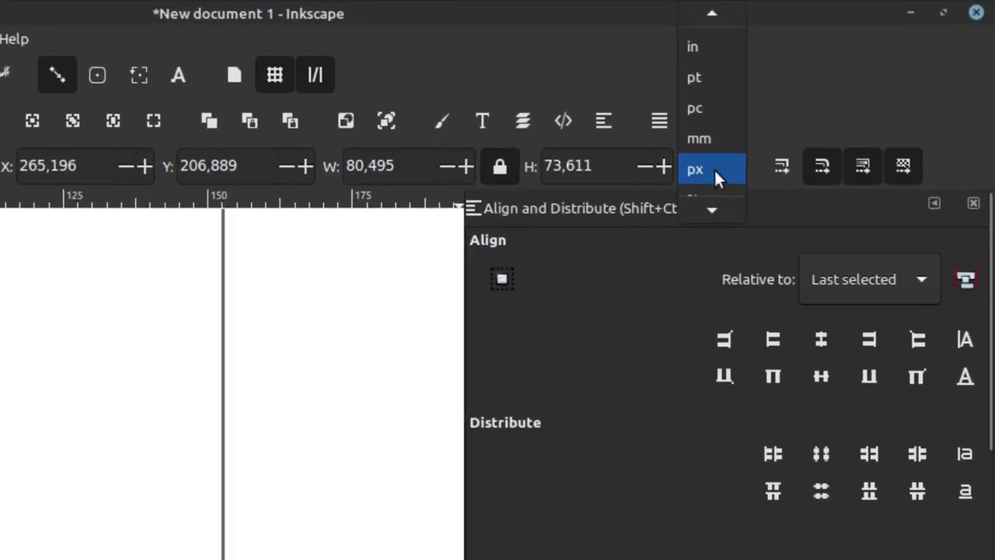
pyautogui.click(708, 152)
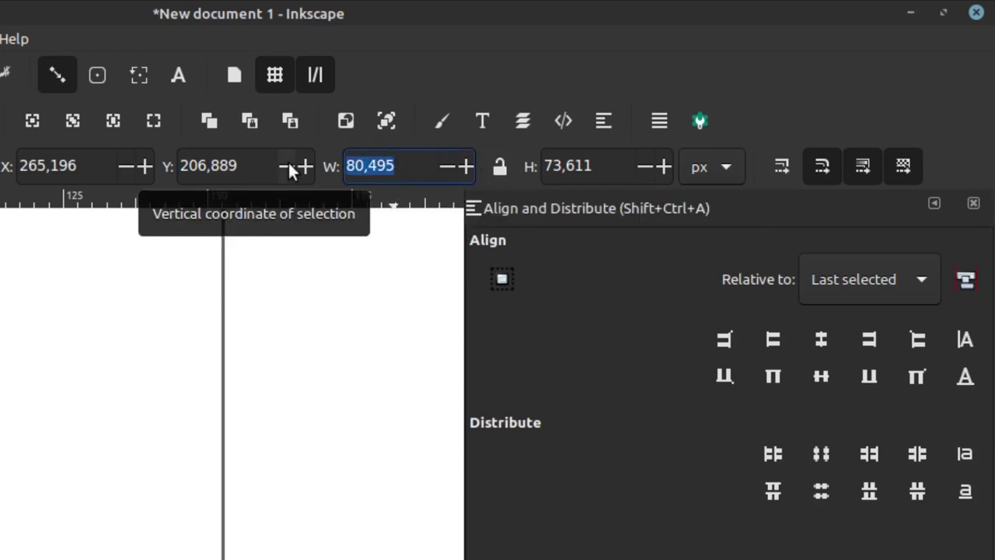
pyautogui.write('200')
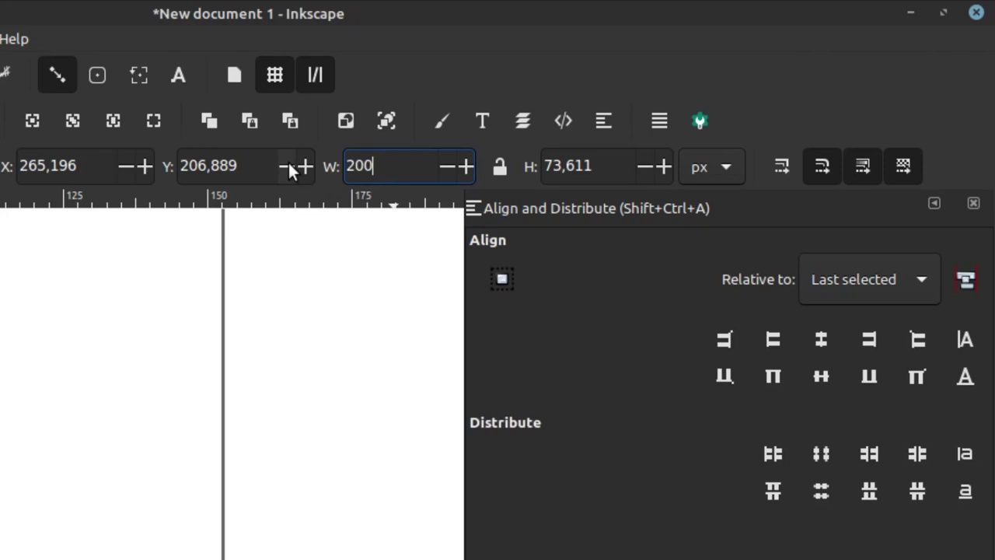
pyautogui.press('Return')
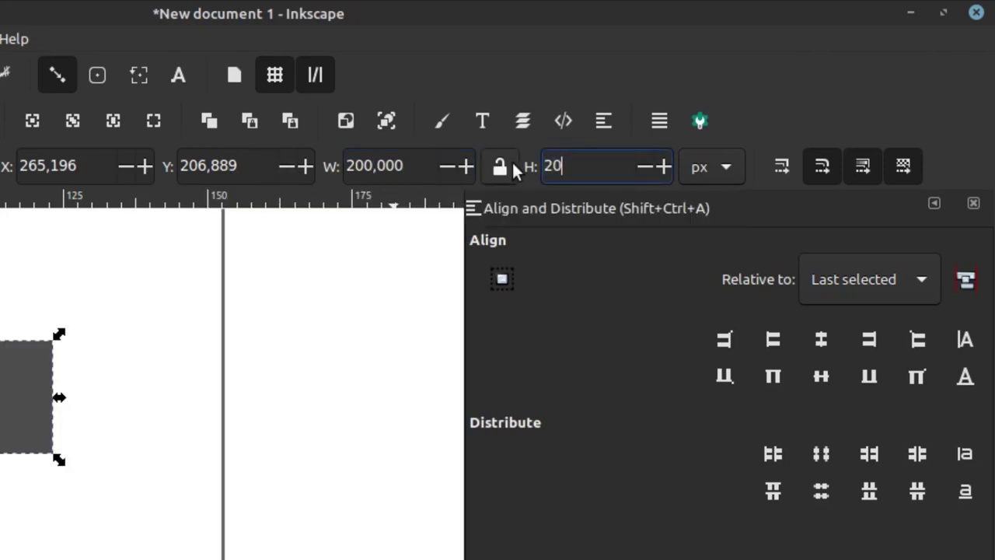
pyautogui.write('0')
pyautogui.press('Return')
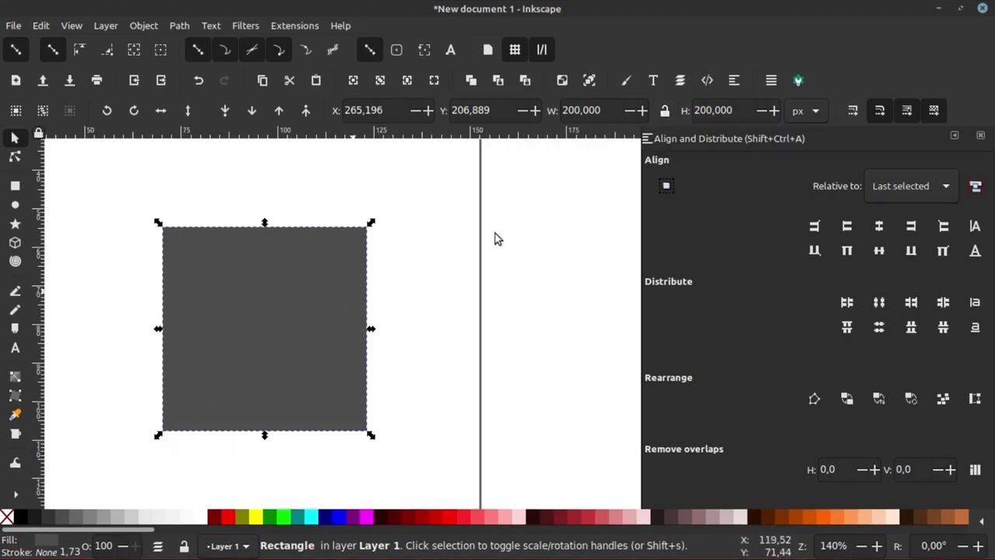
# Lock the width/height ratio and undo a trial resize, keeping the 200 px square
pyautogui.click(664, 113)
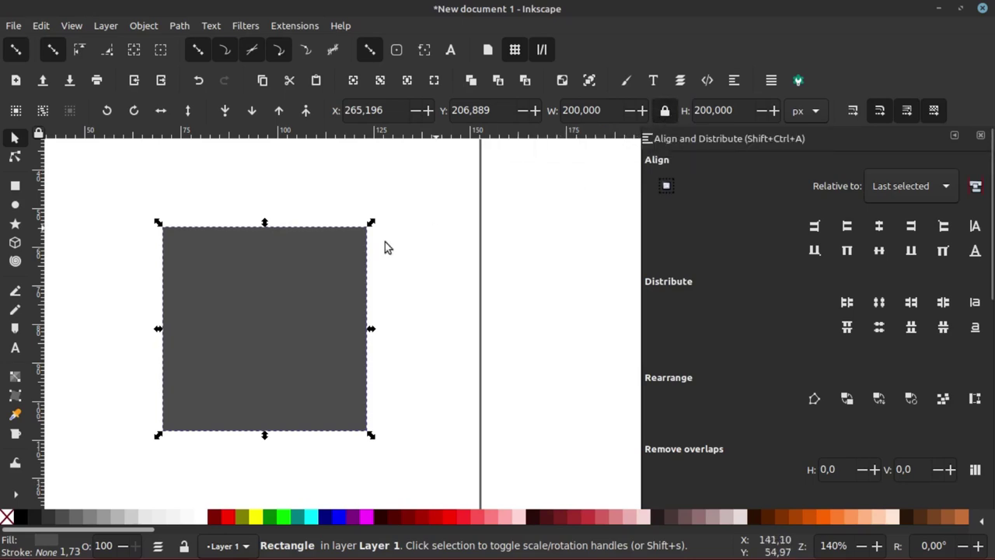
pyautogui.moveTo(371, 223)
pyautogui.mouseDown()
pyautogui.moveTo(278, 388)
pyautogui.moveTo(396, 287)
pyautogui.mouseUp()
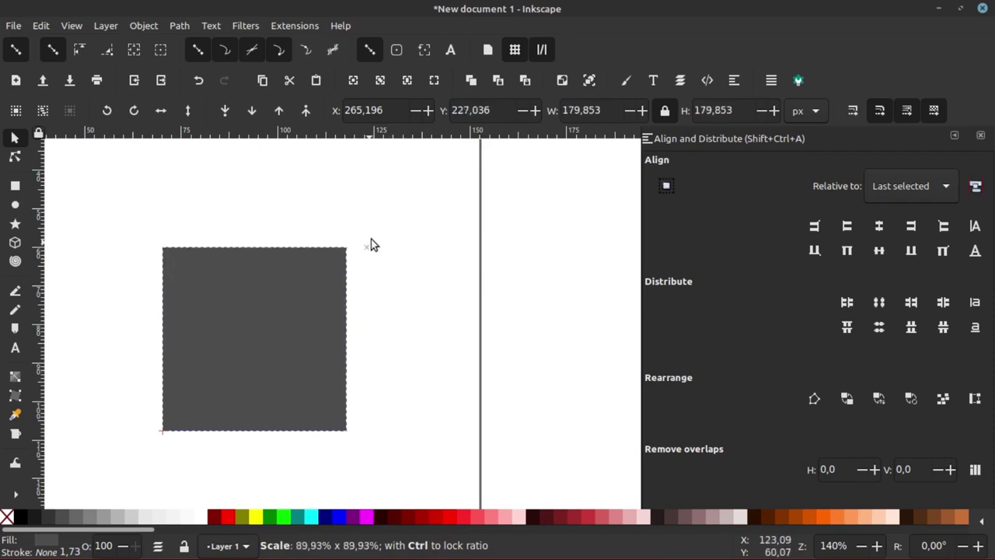
pyautogui.moveTo(396, 286); pyautogui.dragTo(418, 240)
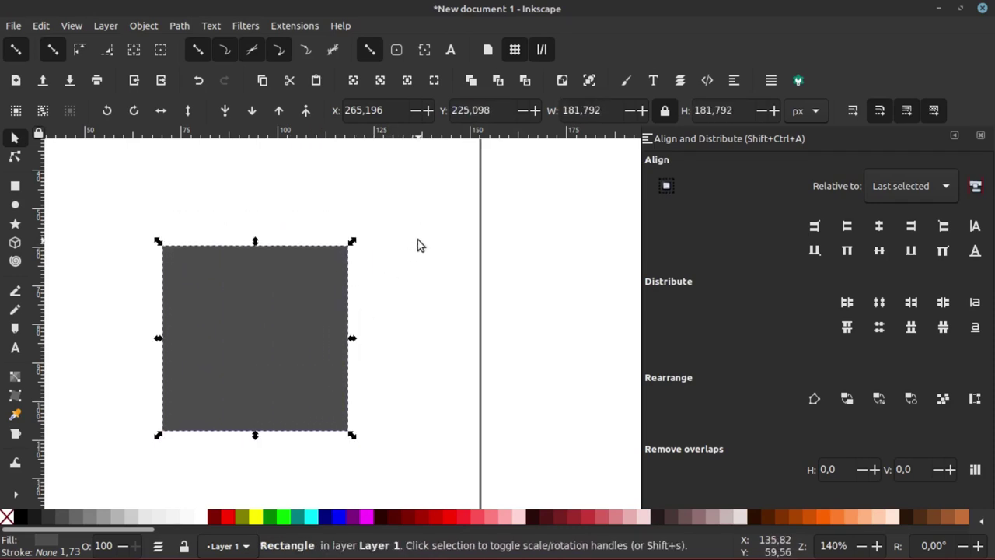
pyautogui.hotkey('ctrl', 'z')
pyautogui.keyDown('ctrl'); pyautogui.scroll(-1, 280, 275); pyautogui.keyUp('ctrl')
pyautogui.keyDown('ctrl'); pyautogui.scroll(-1, 287, 281); pyautogui.keyUp('ctrl')
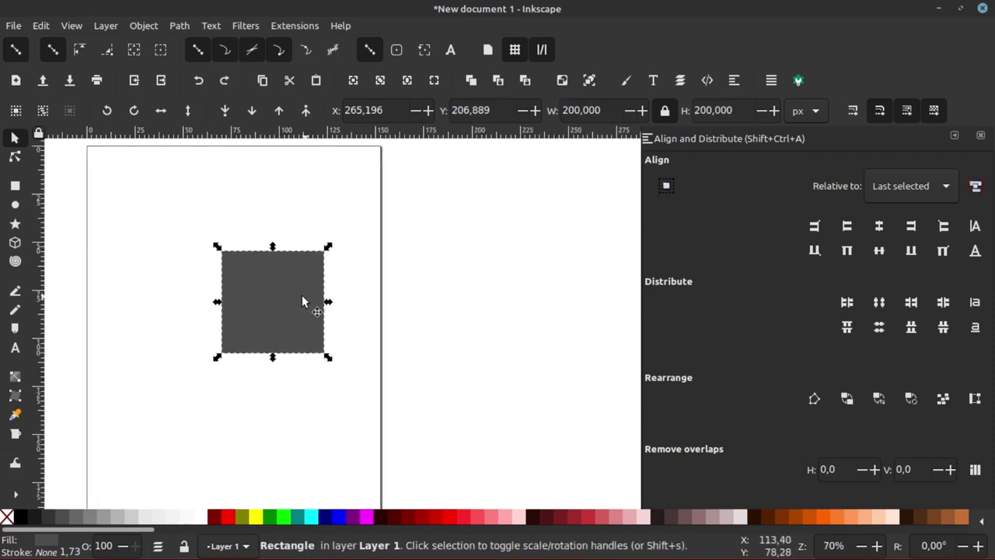
# Duplicate the square and snap the copy edge-to-edge on its right
pyautogui.rightClick(282, 290)
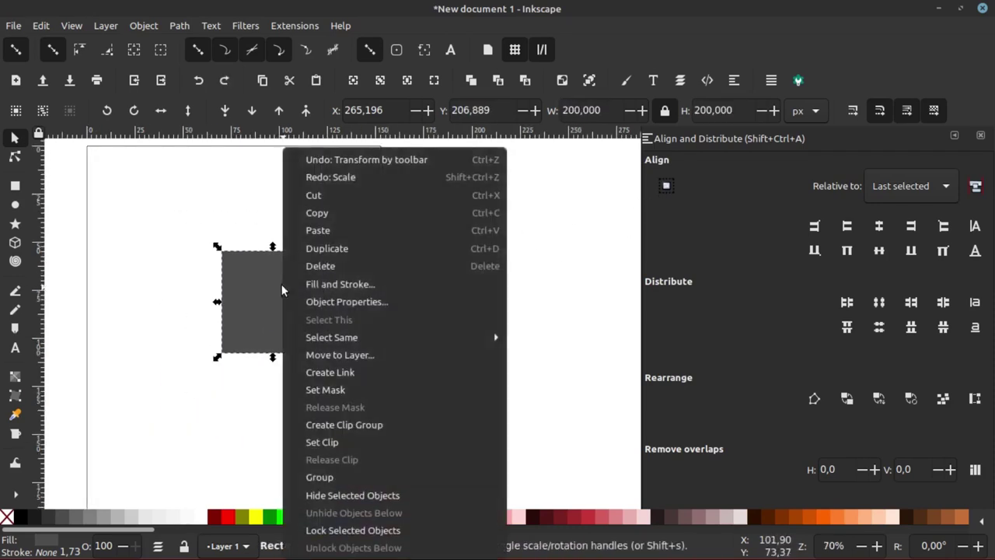
pyautogui.click(369, 249)
pyautogui.keyDown('ctrl'); pyautogui.scroll(-2, 328, 294); pyautogui.keyUp('ctrl')
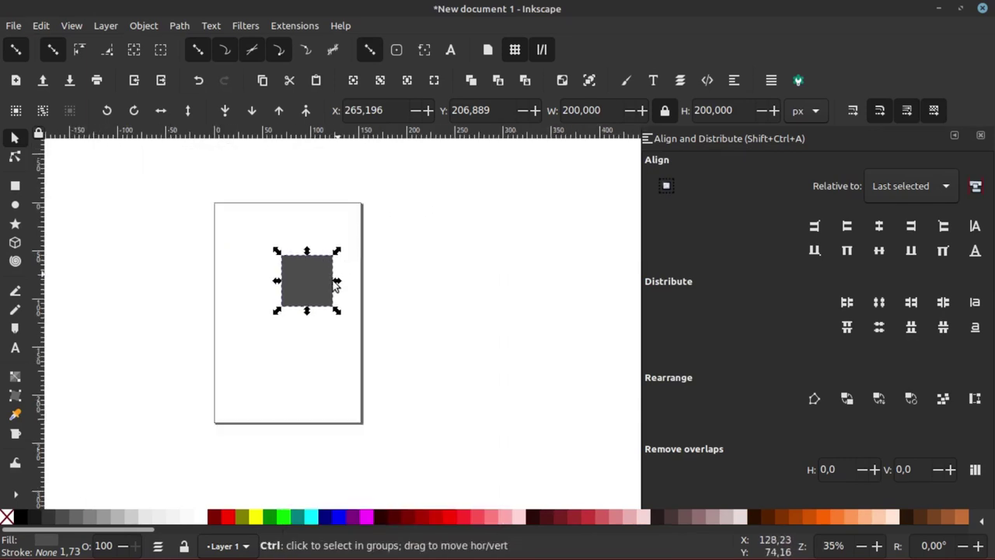
pyautogui.keyDown('ctrl'); pyautogui.scroll(3, 331, 284); pyautogui.keyUp('ctrl')
pyautogui.moveTo(272, 266)
pyautogui.mouseDown()
pyautogui.moveTo(478, 266)
pyautogui.moveTo(158, 253)
pyautogui.moveTo(483, 259)
pyautogui.moveTo(414, 253)
pyautogui.mouseUp()
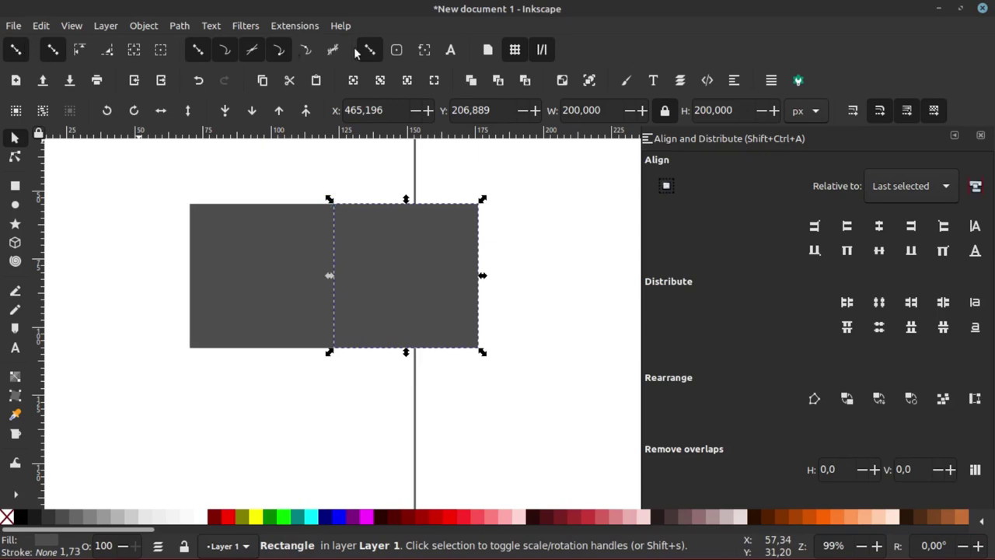
pyautogui.moveTo(435, 212)
pyautogui.mouseDown()
pyautogui.moveTo(429, 225)
pyautogui.moveTo(396, 223)
pyautogui.moveTo(465, 223)
pyautogui.moveTo(394, 227)
pyautogui.moveTo(432, 222)
pyautogui.moveTo(404, 225)
pyautogui.mouseUp()
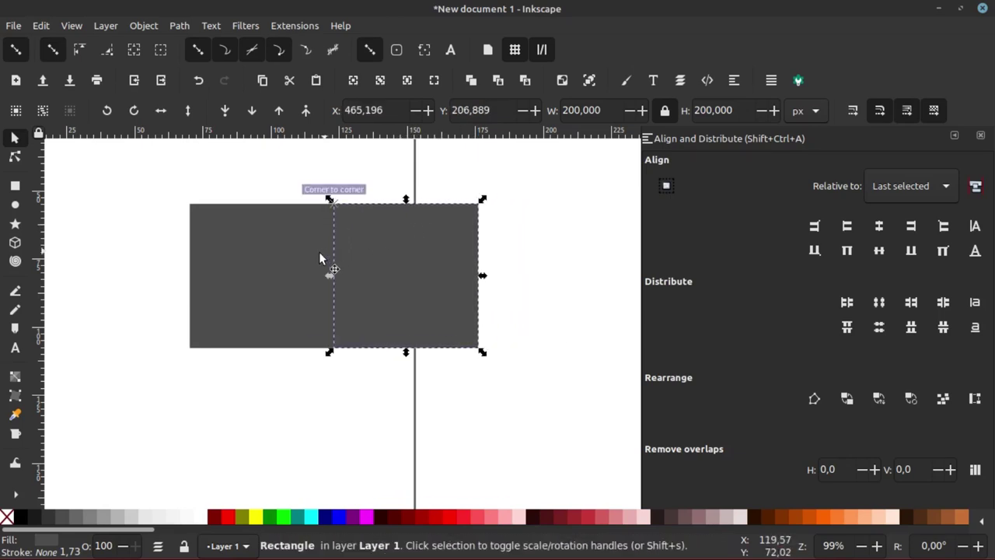
# Duplicate the right 200 px square and snap the copy directly beneath it
pyautogui.keyDown('ctrl'); pyautogui.scroll(-3, 506, 243); pyautogui.keyUp('ctrl')
pyautogui.keyDown('ctrl'); pyautogui.scroll(3, 471, 233); pyautogui.keyUp('ctrl')
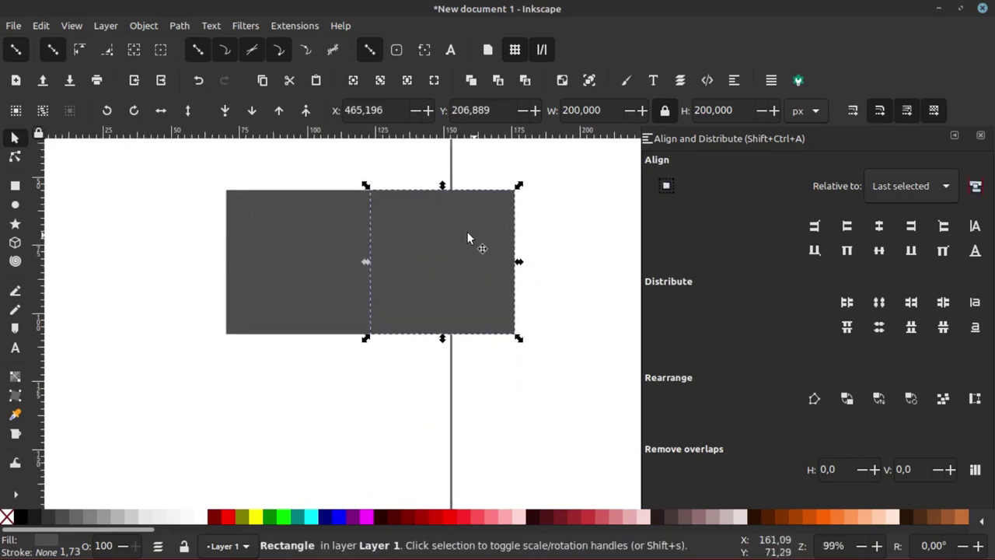
pyautogui.rightClick(467, 232)
pyautogui.click(524, 249)
pyautogui.keyDown('ctrl'); pyautogui.scroll(-2, 322, 215); pyautogui.keyUp('ctrl')
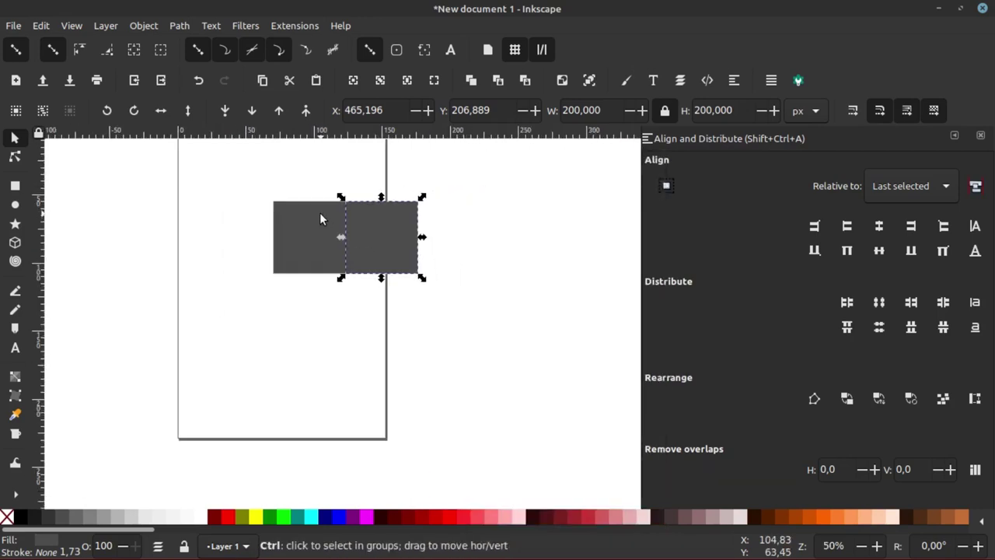
pyautogui.moveTo(390, 220); pyautogui.dragTo(389, 297)
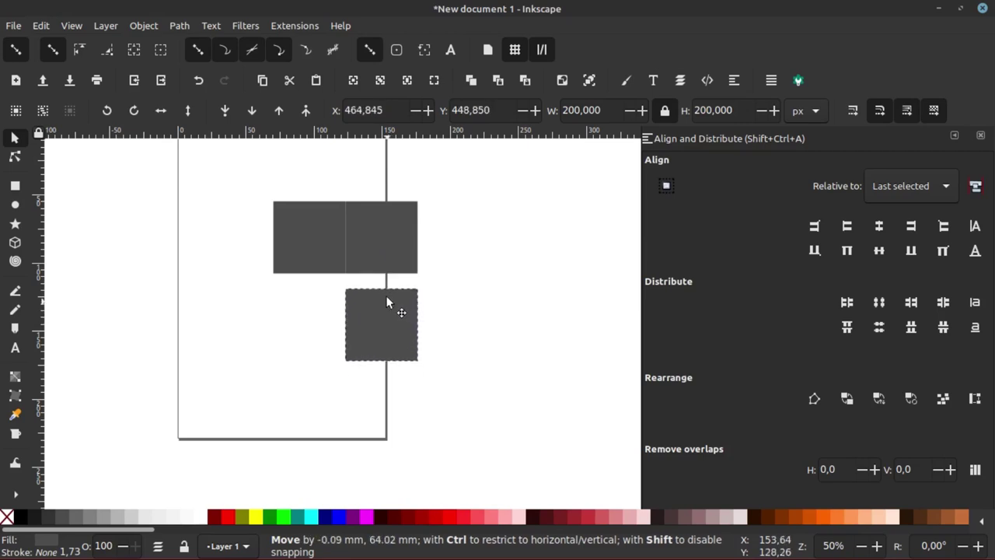
pyautogui.moveTo(389, 308); pyautogui.dragTo(389, 287)
pyautogui.keyDown('ctrl'); pyautogui.scroll(1, 389, 287); pyautogui.keyUp('ctrl')
pyautogui.keyDown('ctrl'); pyautogui.scroll(1, 373, 291); pyautogui.keyUp('ctrl')
pyautogui.keyDown('ctrl'); pyautogui.scroll(-2, 377, 297); pyautogui.keyUp('ctrl')
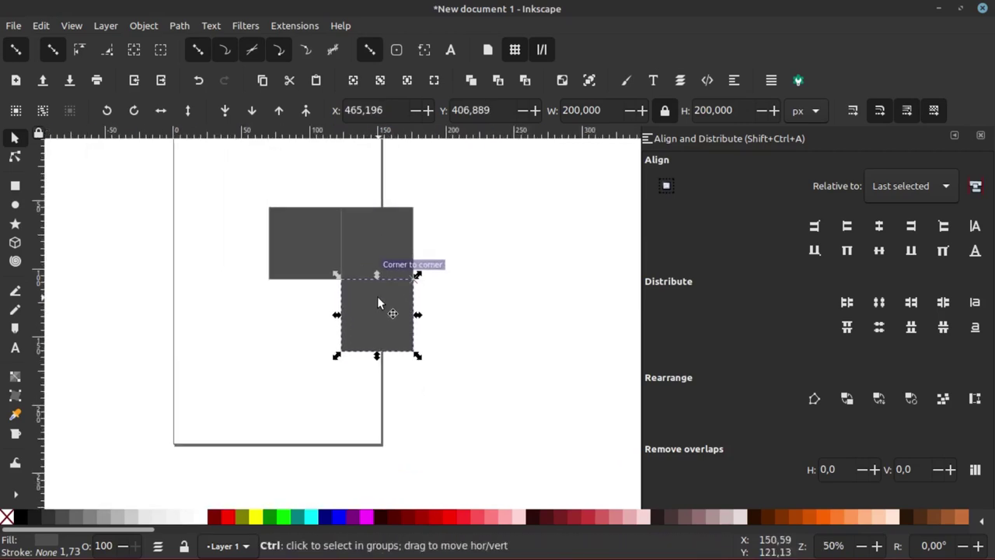
pyautogui.keyDown('ctrl'); pyautogui.scroll(1, 371, 289); pyautogui.keyUp('ctrl')
pyautogui.keyDown('ctrl'); pyautogui.scroll(-1, 412, 223); pyautogui.keyUp('ctrl')
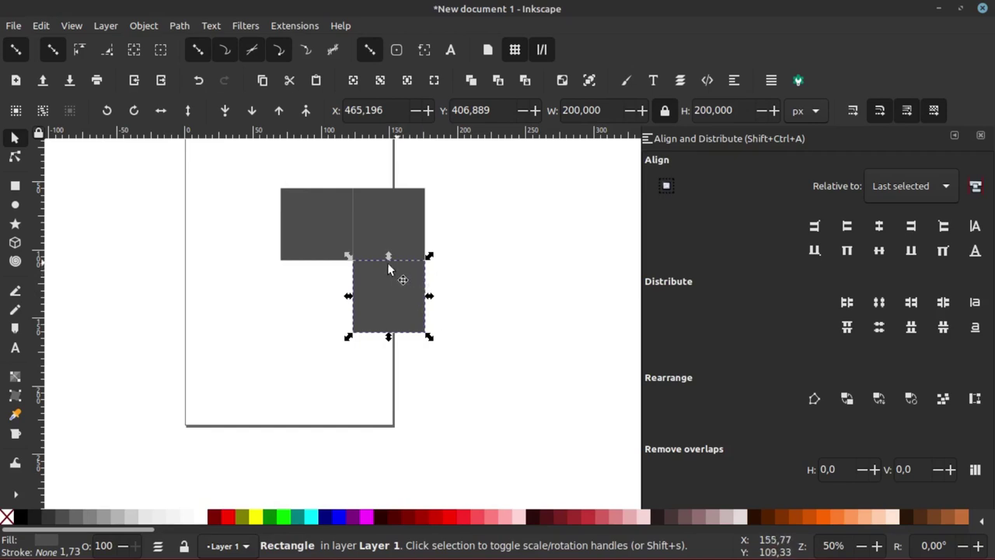
pyautogui.keyDown('ctrl'); pyautogui.scroll(2, 325, 244); pyautogui.keyUp('ctrl')
pyautogui.keyDown('ctrl'); pyautogui.scroll(-1, 272, 253); pyautogui.keyUp('ctrl')
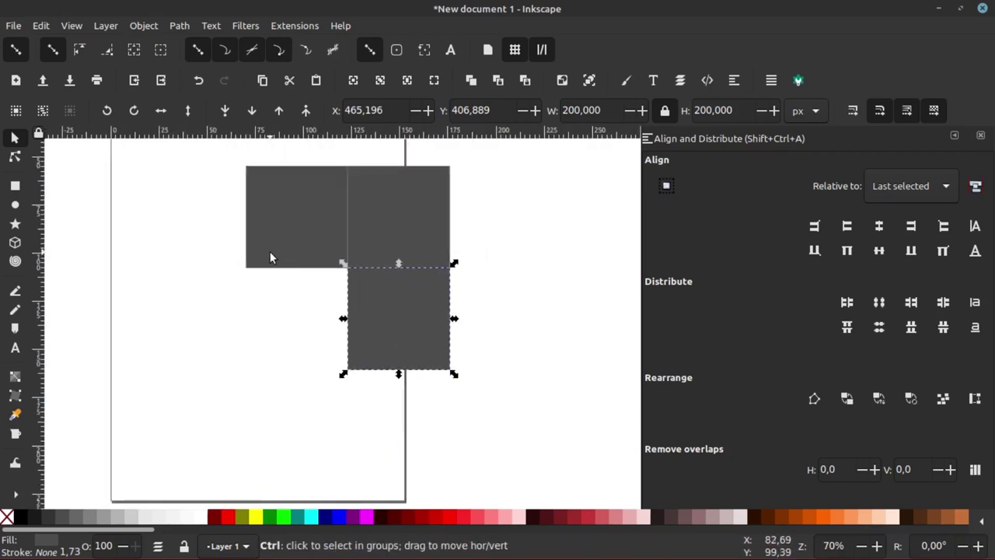
pyautogui.keyDown('ctrl'); pyautogui.scroll(1, 269, 252); pyautogui.keyUp('ctrl')
pyautogui.keyDown('ctrl'); pyautogui.scroll(-2, 307, 218); pyautogui.keyUp('ctrl')
pyautogui.keyDown('ctrl'); pyautogui.scroll(1, 253, 230); pyautogui.keyUp('ctrl')
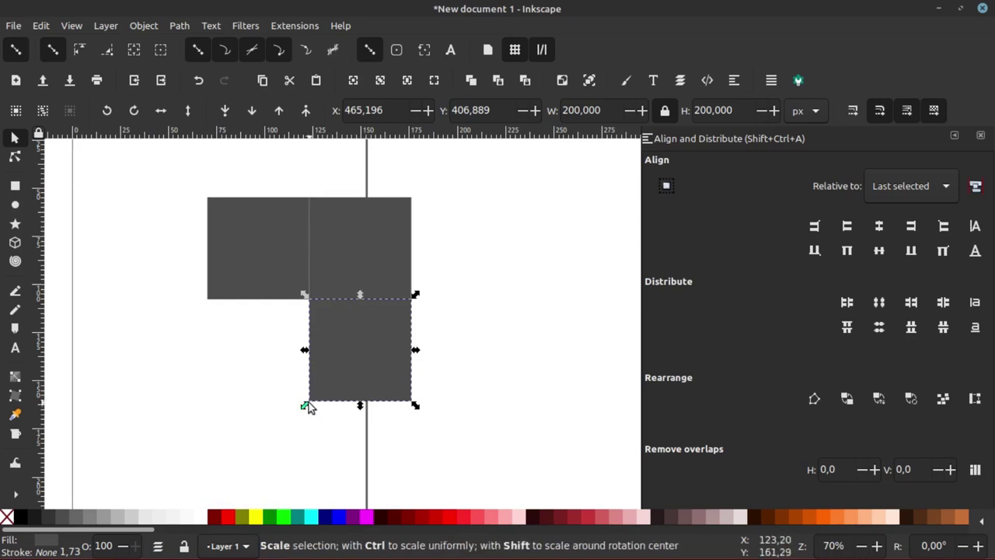
# Enlarge the lower copy to 400 × 400 px, spanning both small squares
pyautogui.moveTo(300, 411); pyautogui.dragTo(139, 503)
pyautogui.keyDown('ctrl'); pyautogui.scroll(-1, 334, 286); pyautogui.keyUp('ctrl')
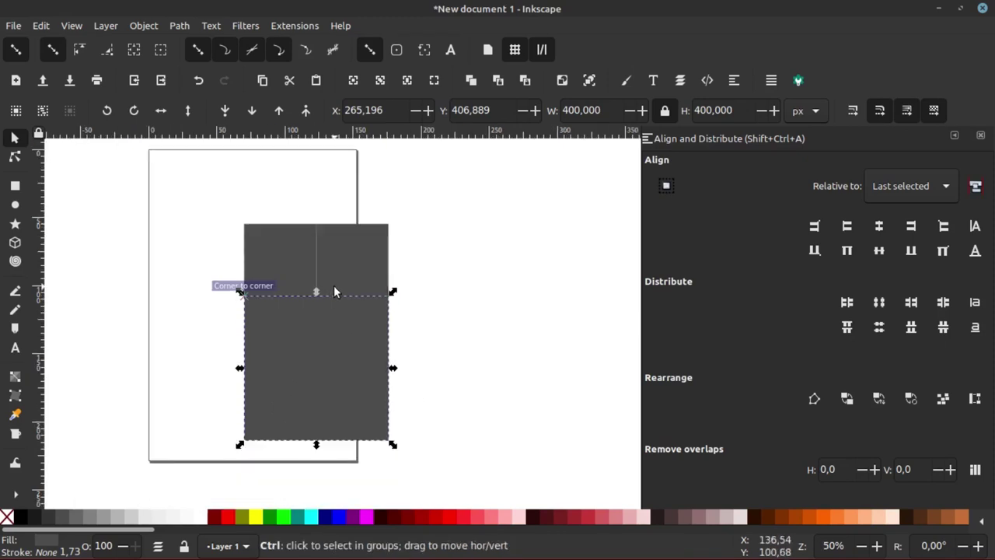
pyautogui.keyDown('ctrl'); pyautogui.scroll(1, 316, 318); pyautogui.keyUp('ctrl')
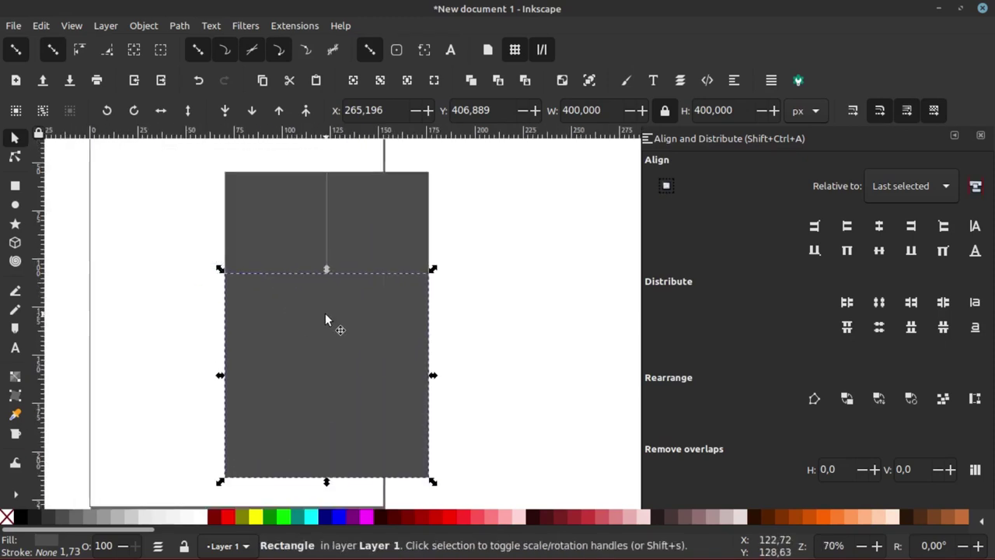
pyautogui.keyDown('ctrl'); pyautogui.scroll(-2, 251, 307); pyautogui.keyUp('ctrl')
pyautogui.scroll(2, 250, 304)
pyautogui.scroll(-2, 307, 295)
pyautogui.hscroll(-1, 307, 296)
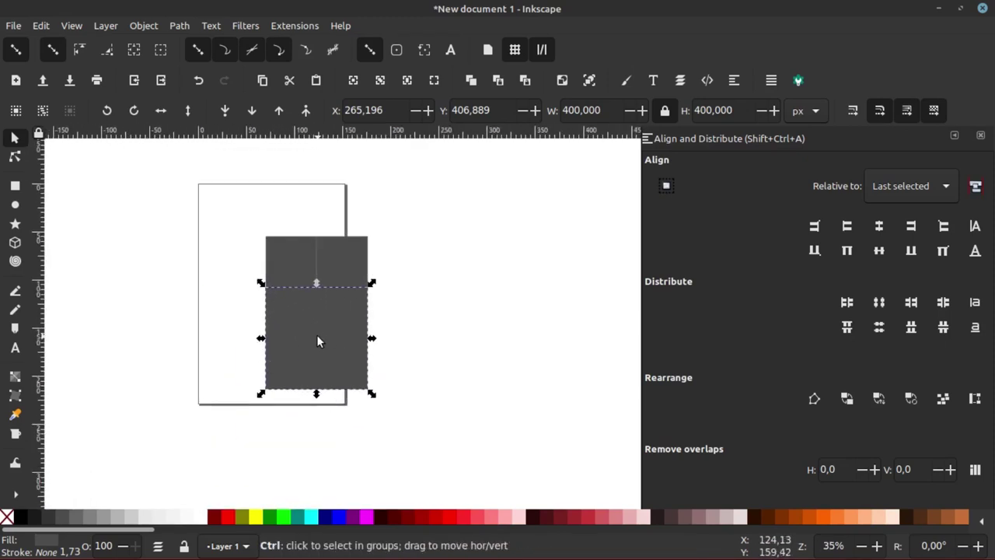
# Duplicate the 400 px square, move the copy to the left and enlarge it
pyautogui.rightClick(325, 322)
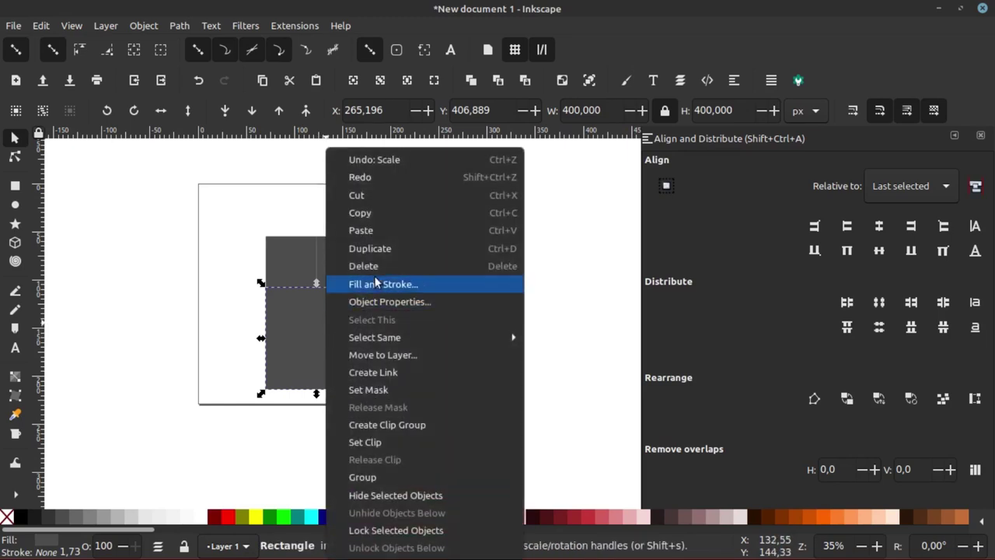
pyautogui.click(382, 248)
pyautogui.moveTo(338, 315); pyautogui.dragTo(247, 314)
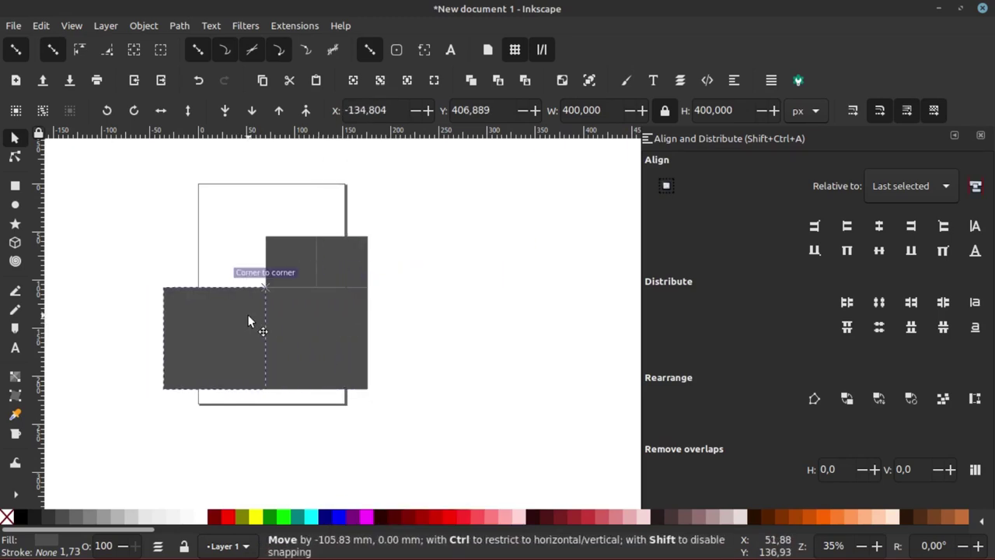
pyautogui.moveTo(159, 283); pyautogui.dragTo(90, 186)
# Shrink the left square uniformly to about 642 × 642 px, then deselect it
pyautogui.keyDown('ctrl'); pyautogui.scroll(2, 284, 237); pyautogui.keyUp('ctrl')
pyautogui.keyDown('ctrl'); pyautogui.scroll(2, 285, 237); pyautogui.keyUp('ctrl')
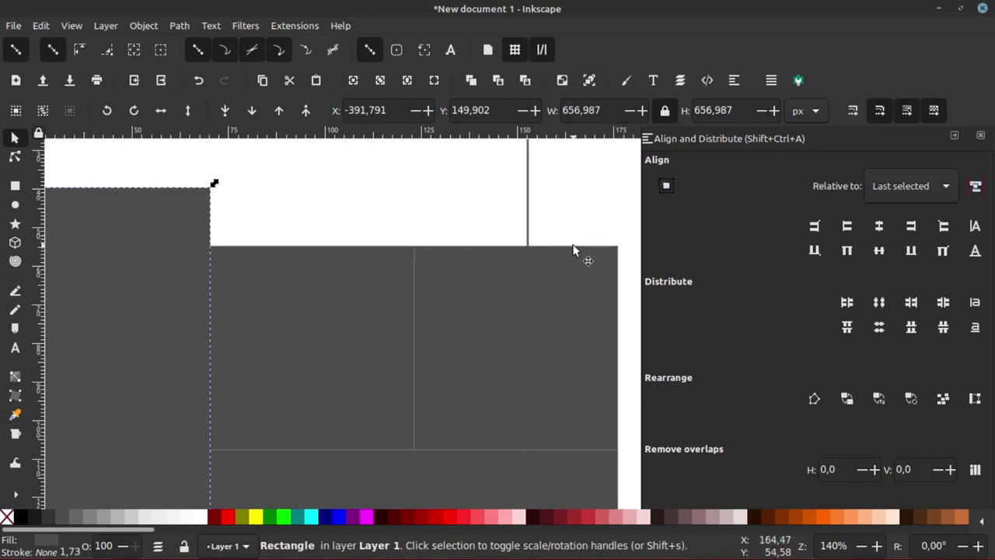
pyautogui.keyDown('ctrl'); pyautogui.scroll(-2, 365, 245); pyautogui.keyUp('ctrl')
pyautogui.keyDown('ctrl'); pyautogui.scroll(-3, 311, 244); pyautogui.keyUp('ctrl')
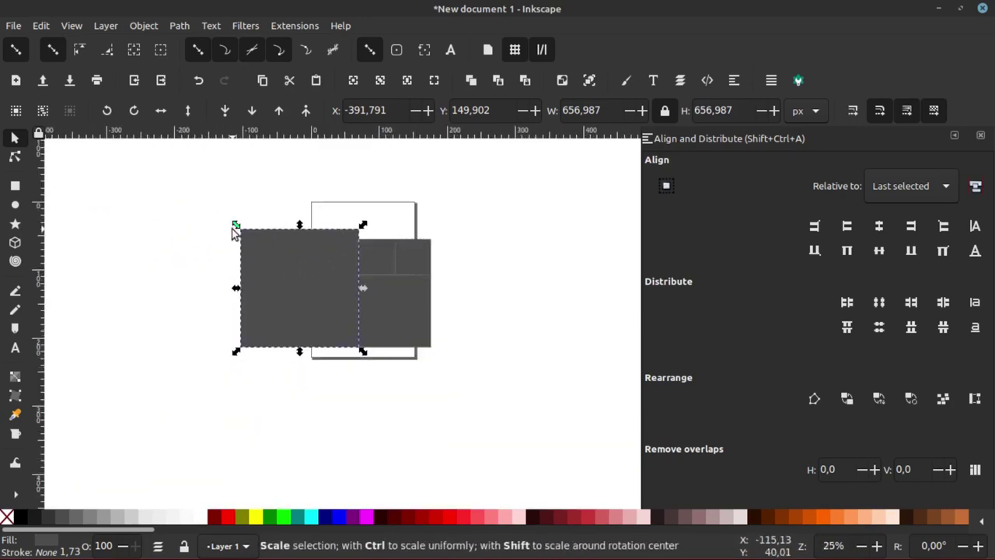
pyautogui.moveTo(232, 228); pyautogui.dragTo(245, 195)
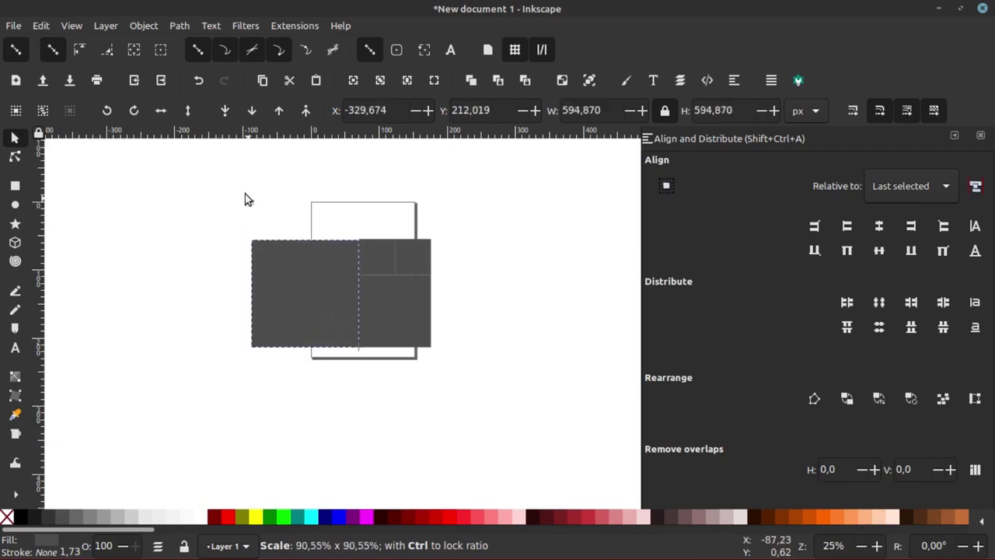
pyautogui.moveTo(245, 200); pyautogui.dragTo(238, 173)
pyautogui.keyDown('ctrl'); pyautogui.scroll(1, 416, 225); pyautogui.keyUp('ctrl')
pyautogui.keyDown('ctrl'); pyautogui.scroll(4, 356, 266); pyautogui.keyUp('ctrl')
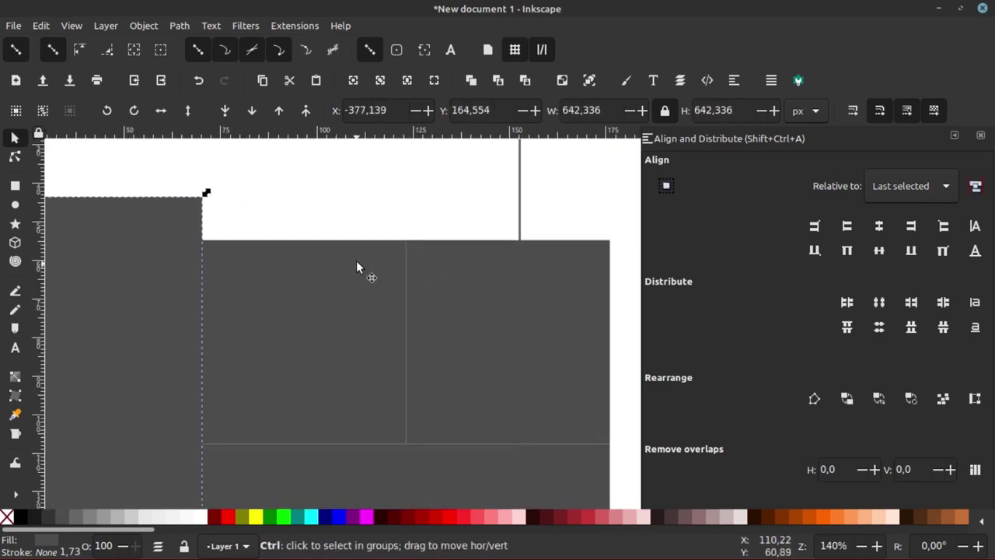
pyautogui.keyDown('ctrl'); pyautogui.scroll(-2, 322, 269); pyautogui.keyUp('ctrl')
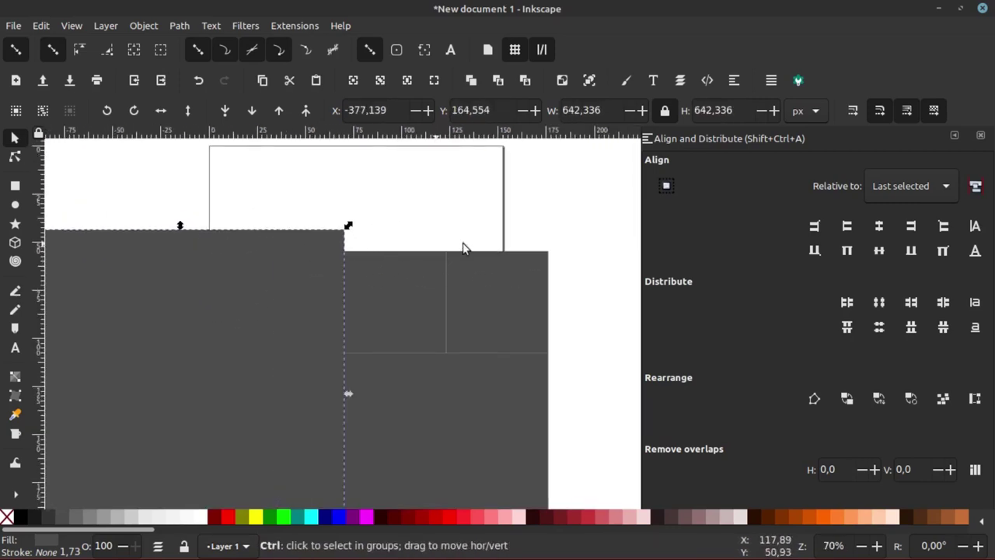
pyautogui.keyDown('ctrl'); pyautogui.scroll(-2, 447, 272); pyautogui.keyUp('ctrl')
pyautogui.click(592, 250)
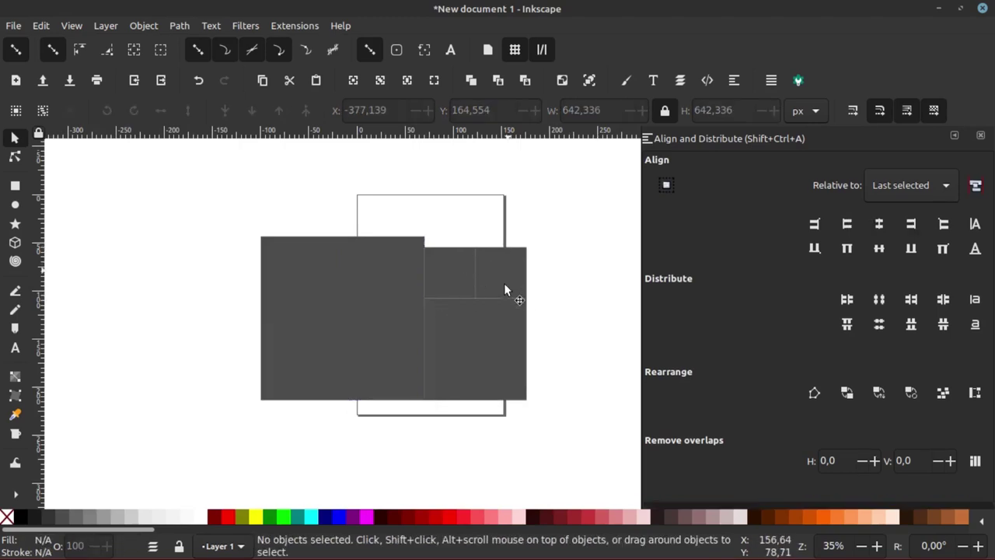
# Copy the right rectangles and paste their 600 px height onto the ratio-locked left square
pyautogui.click(497, 330)
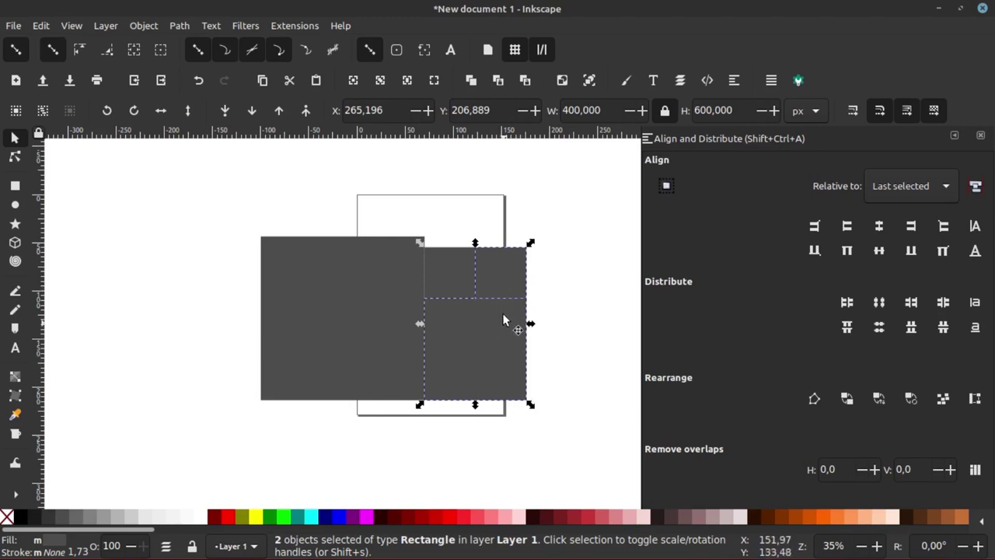
pyautogui.rightClick(503, 271)
pyautogui.click(547, 210)
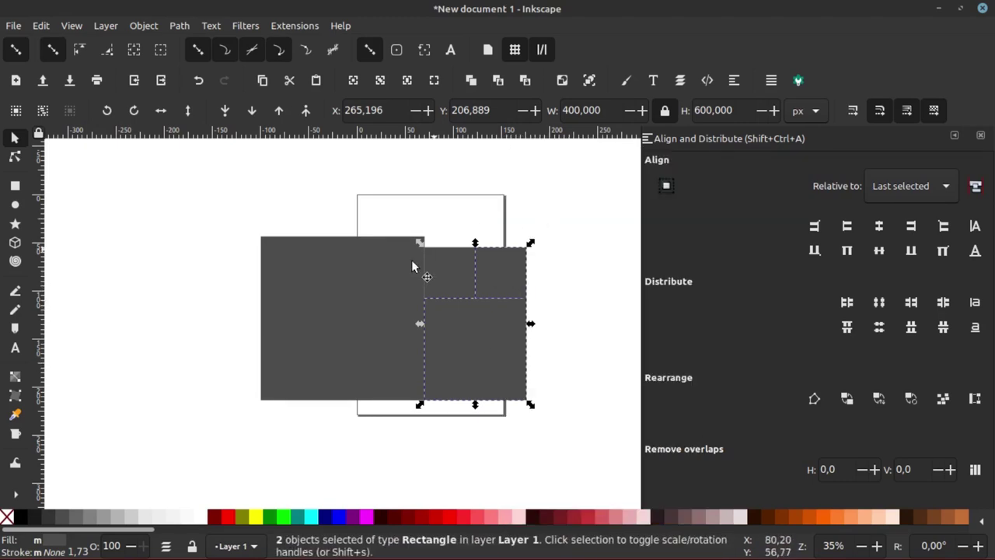
pyautogui.click(392, 277)
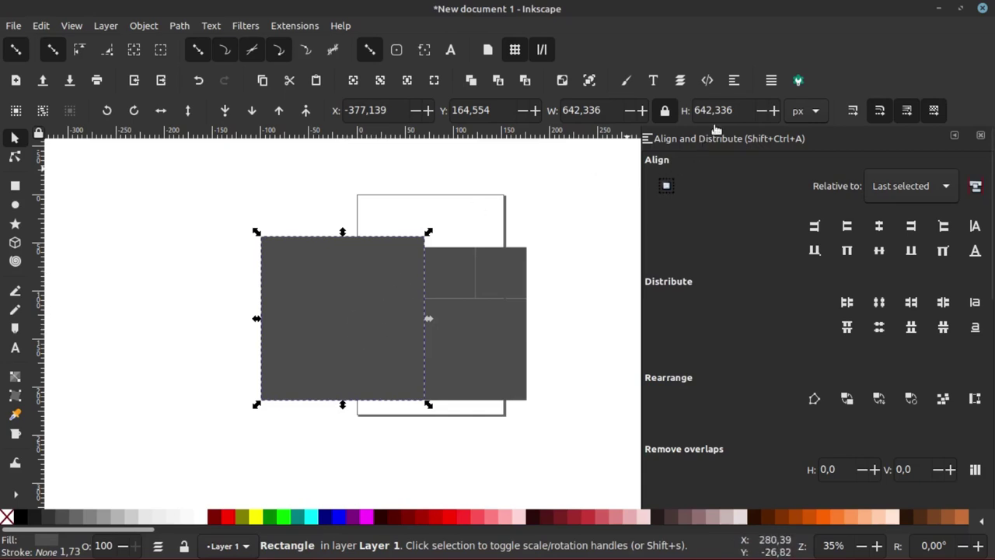
pyautogui.click(664, 112)
pyautogui.click(41, 26)
pyautogui.moveTo(69, 183)
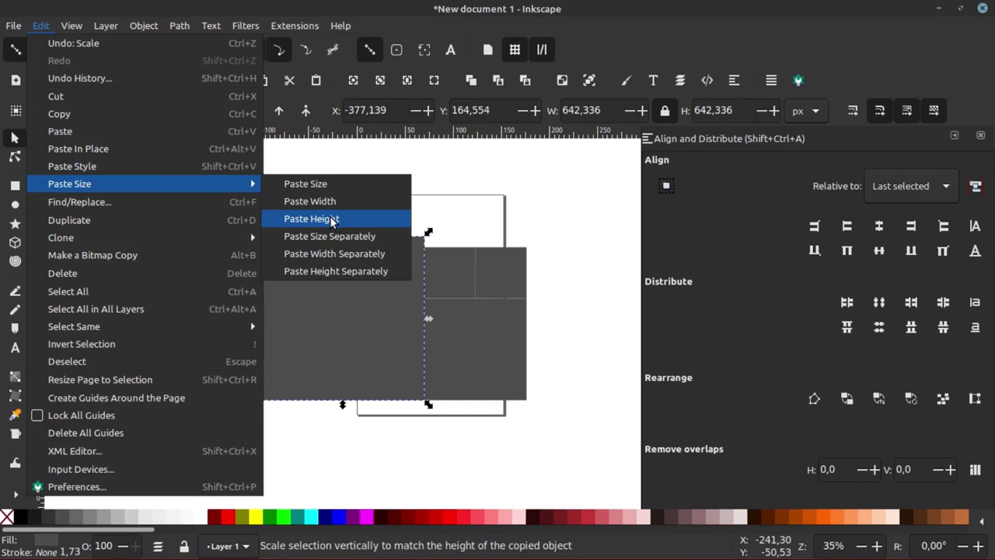
pyautogui.click(333, 220)
# Snap the 600 × 600 px square flush against the right rectangles
pyautogui.keyDown('ctrl'); pyautogui.scroll(2, 444, 272); pyautogui.keyUp('ctrl')
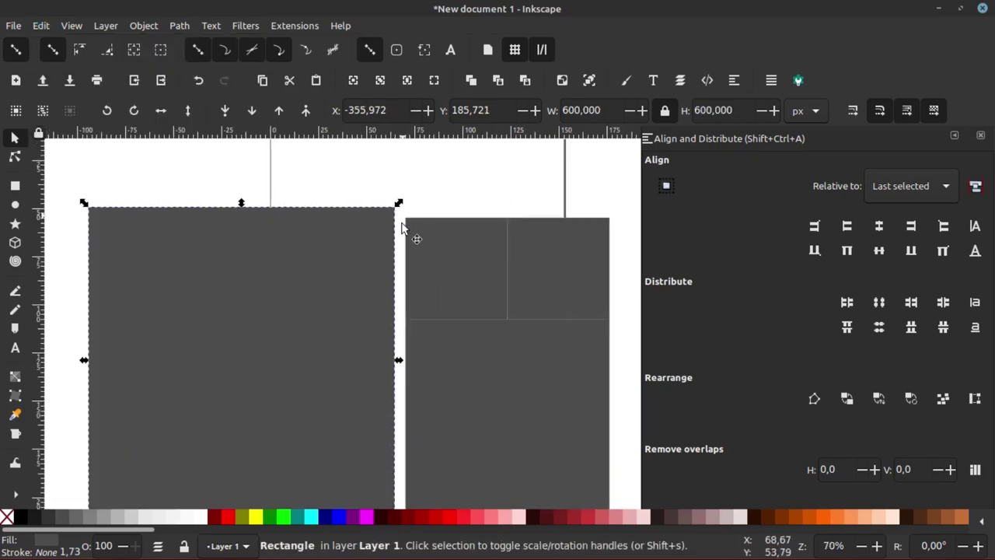
pyautogui.keyDown('ctrl'); pyautogui.scroll(-2, 386, 254); pyautogui.keyUp('ctrl')
pyautogui.moveTo(343, 322)
pyautogui.mouseDown()
pyautogui.moveTo(321, 320)
pyautogui.moveTo(333, 320)
pyautogui.mouseUp()
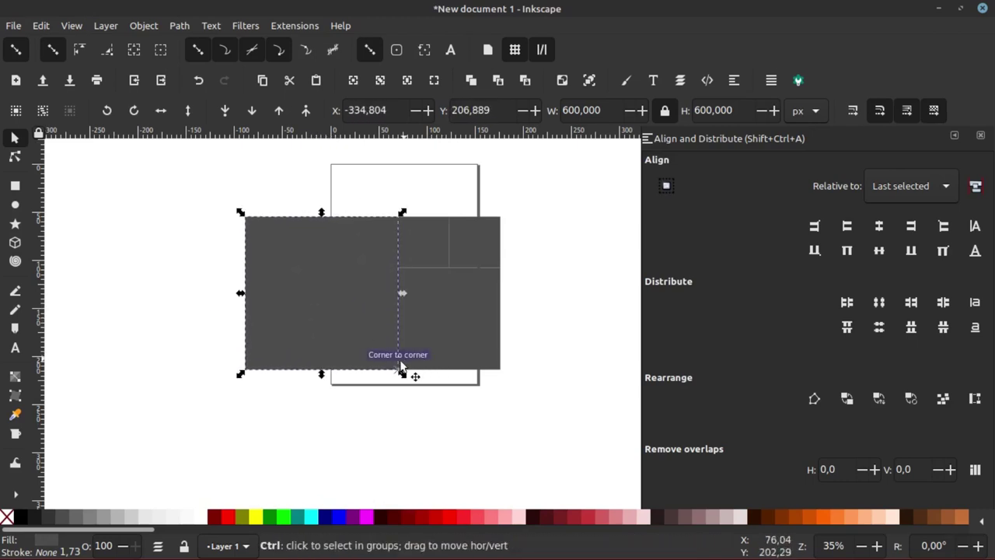
pyautogui.keyDown('ctrl'); pyautogui.scroll(1, 413, 376); pyautogui.keyUp('ctrl')
pyautogui.keyDown('ctrl'); pyautogui.scroll(-1, 386, 318); pyautogui.keyUp('ctrl')
# Duplicate the 600 px square and snap the copy directly on top of it
pyautogui.rightClick(357, 361)
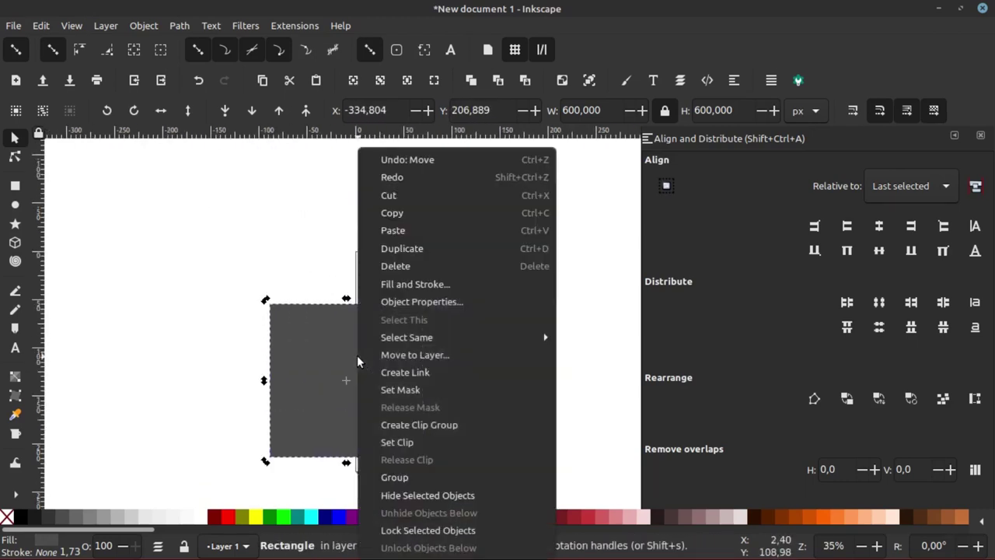
pyautogui.click(404, 250)
pyautogui.moveTo(358, 374); pyautogui.dragTo(352, 237)
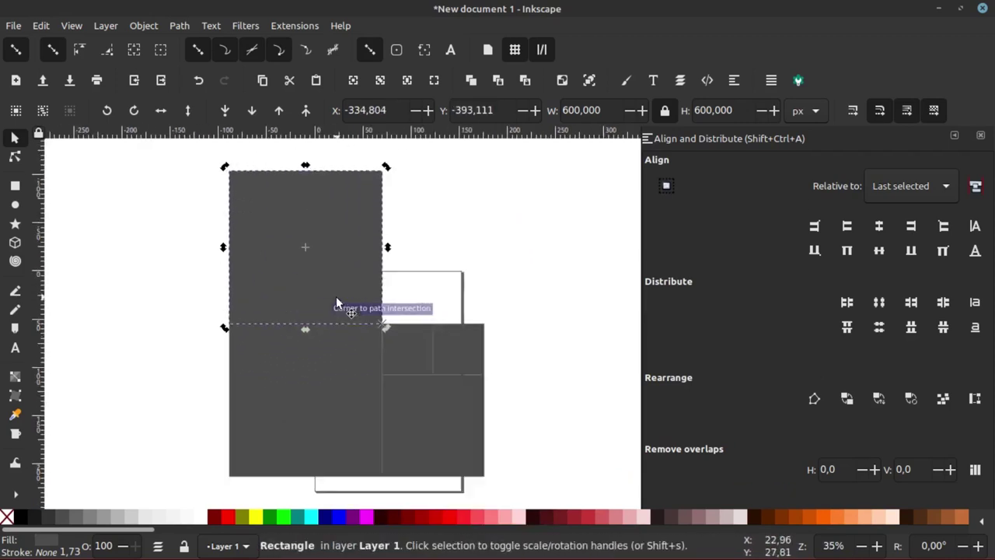
pyautogui.keyDown('ctrl'); pyautogui.scroll(1, 336, 296); pyautogui.keyUp('ctrl')
pyautogui.keyDown('ctrl'); pyautogui.scroll(-2, 379, 276); pyautogui.keyUp('ctrl')
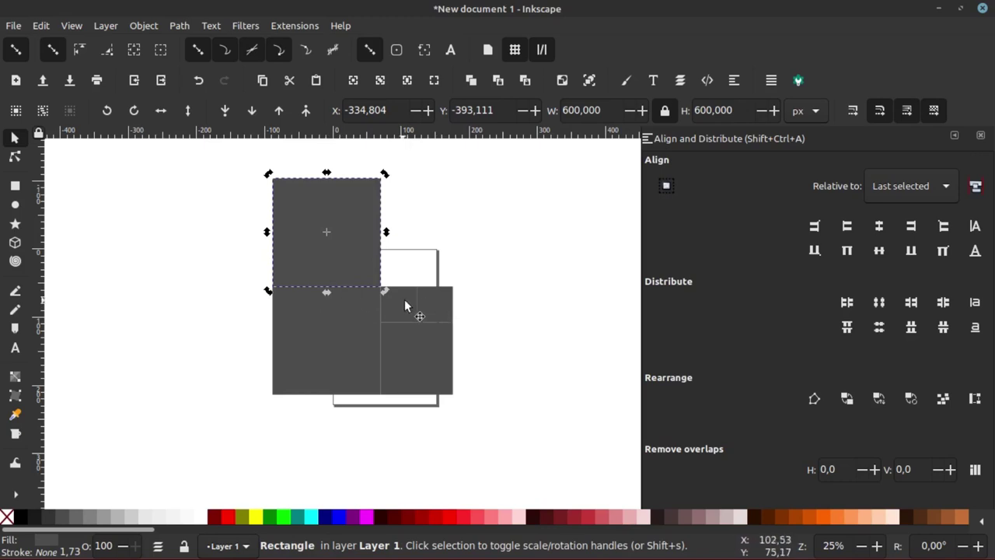
pyautogui.keyDown('ctrl'); pyautogui.scroll(2, 397, 325); pyautogui.keyUp('ctrl')
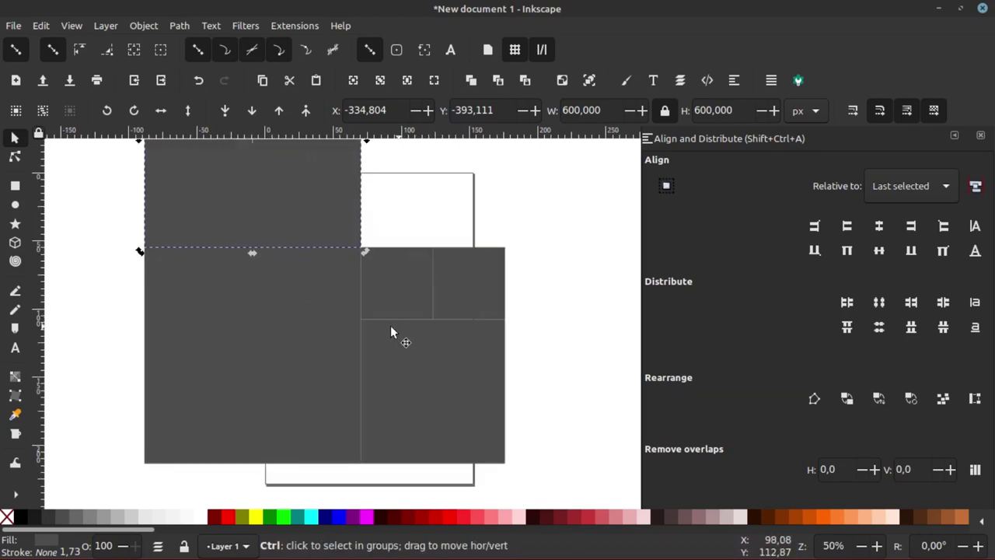
# Copy the lower-left square with the right rectangles, then select the upper square
pyautogui.click(267, 376)
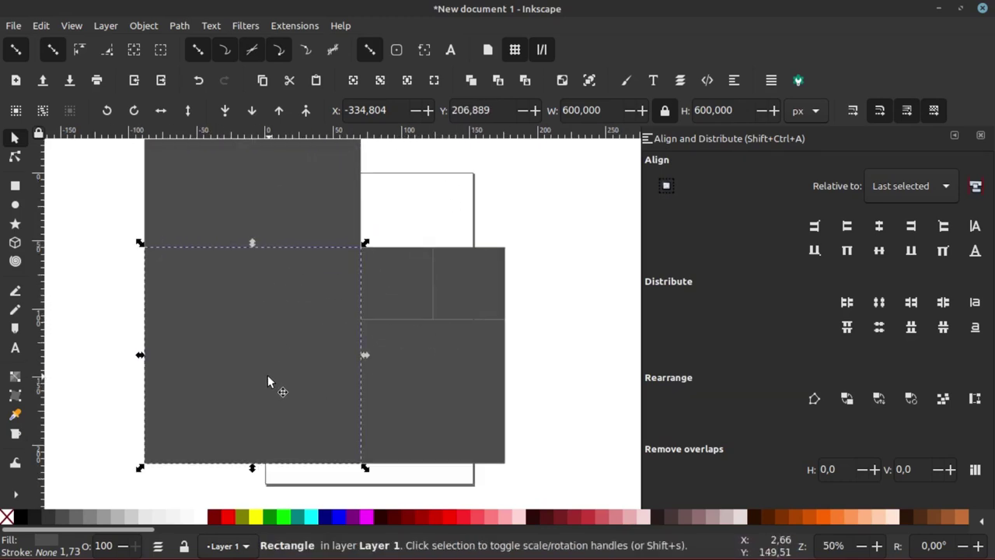
pyautogui.keyDown('shift'); pyautogui.click(419, 374); pyautogui.keyUp('shift')
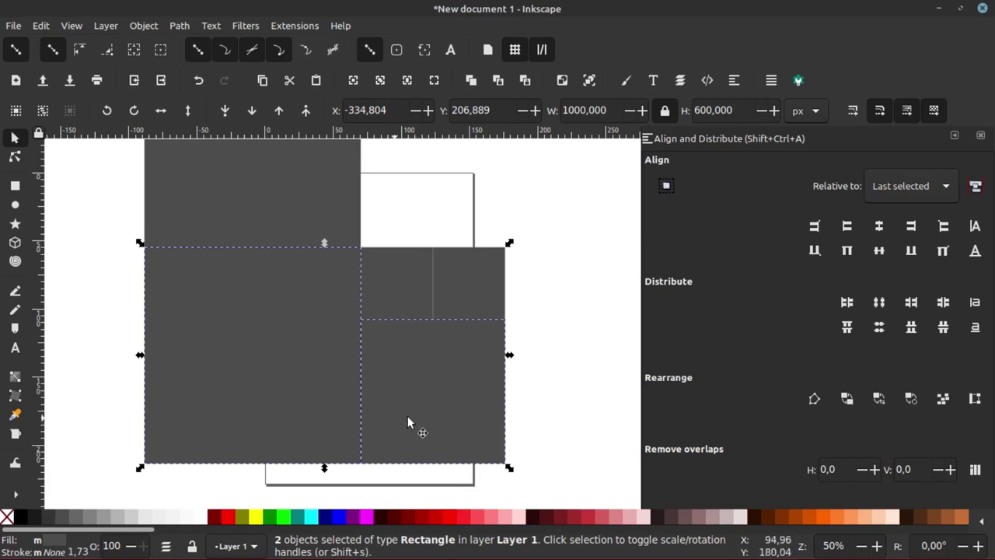
pyautogui.rightClick(408, 384)
pyautogui.click(466, 213)
pyautogui.scroll(-1, 342, 391)
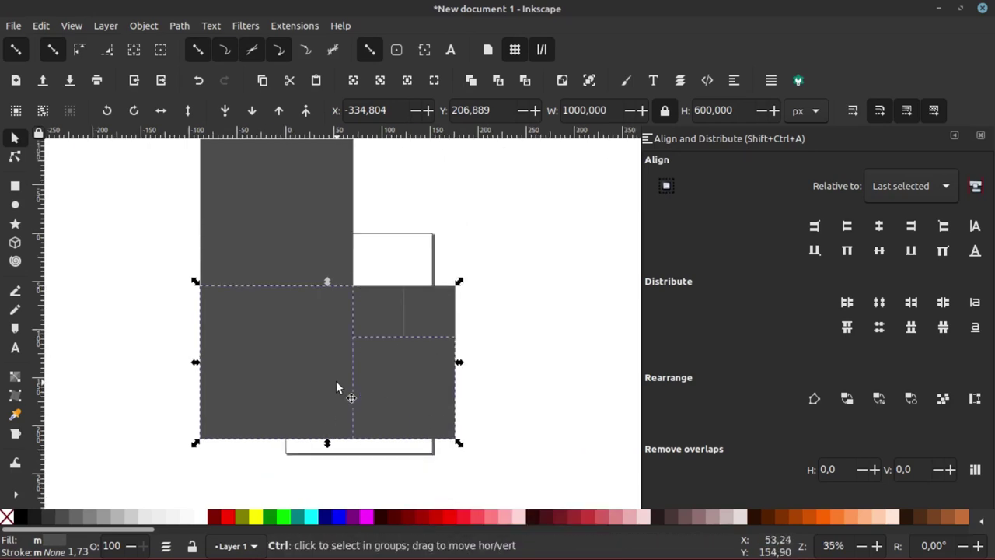
pyautogui.click(304, 243)
pyautogui.scroll(-2, 284, 307)
pyautogui.scroll(2, 284, 265)
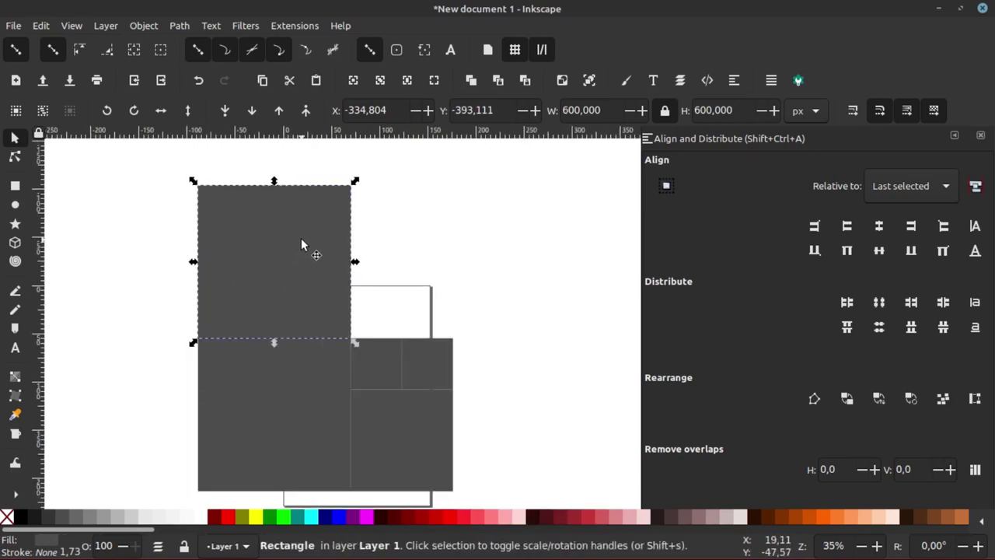
# Copy the two lower squares spanning 1000 px as the width reference
pyautogui.click(43, 27)
pyautogui.moveTo(69, 183)
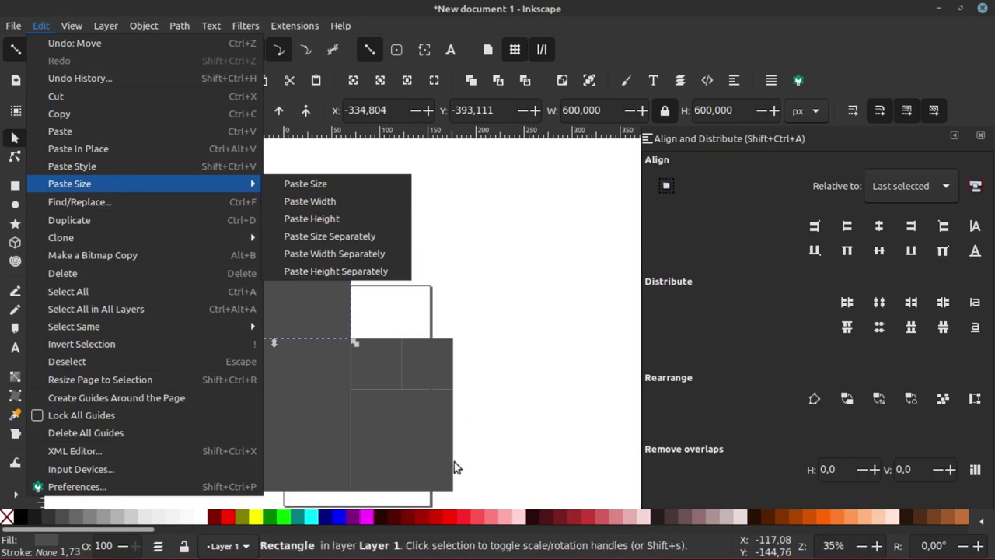
pyautogui.click(476, 395)
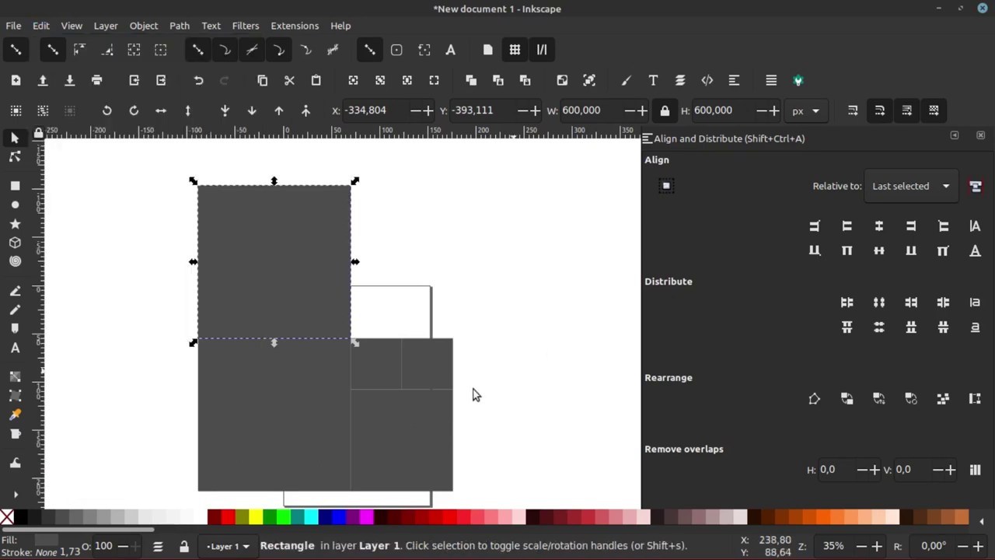
pyautogui.click(299, 436)
pyautogui.click(390, 443)
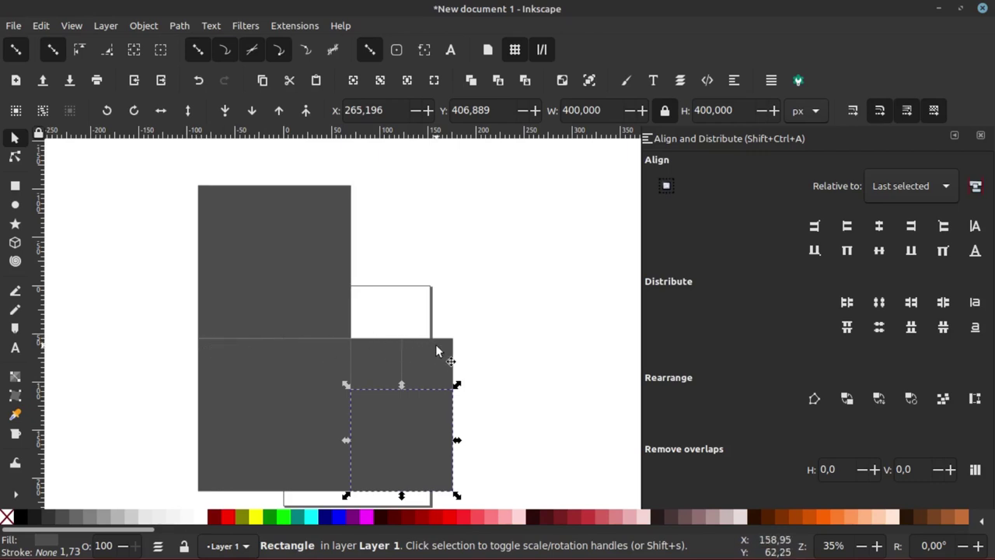
pyautogui.click(272, 381)
pyautogui.keyDown('shift'); pyautogui.click(412, 424); pyautogui.keyUp('shift')
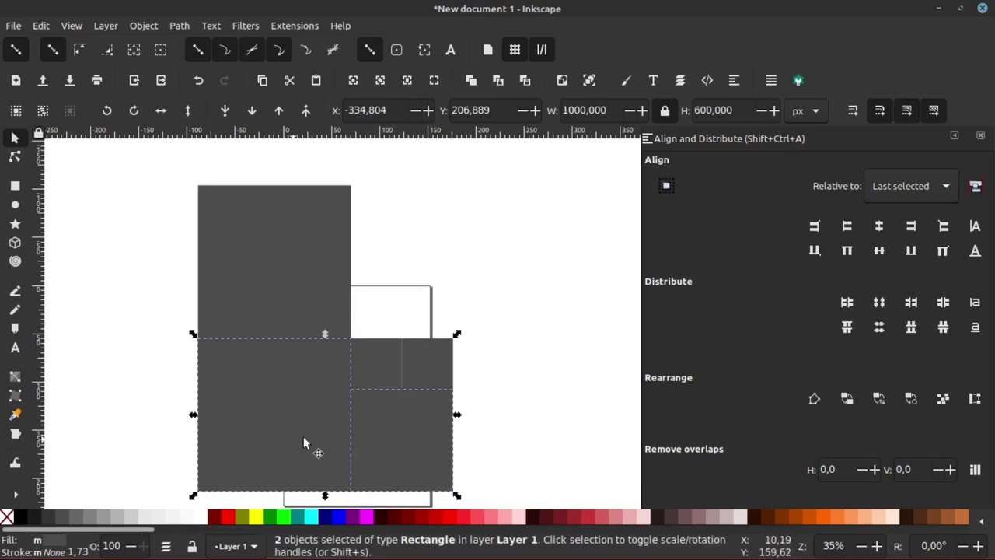
pyautogui.rightClick(364, 433)
pyautogui.click(422, 84)
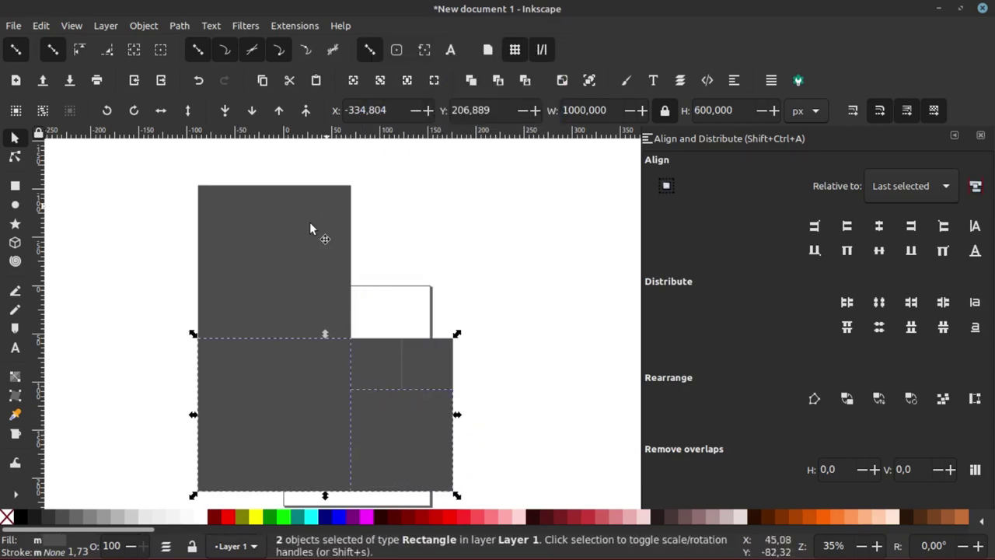
# Paste the 1000 px width onto the upper square and snap it above the lower row
pyautogui.click(301, 238)
pyautogui.click(40, 26)
pyautogui.moveTo(69, 184)
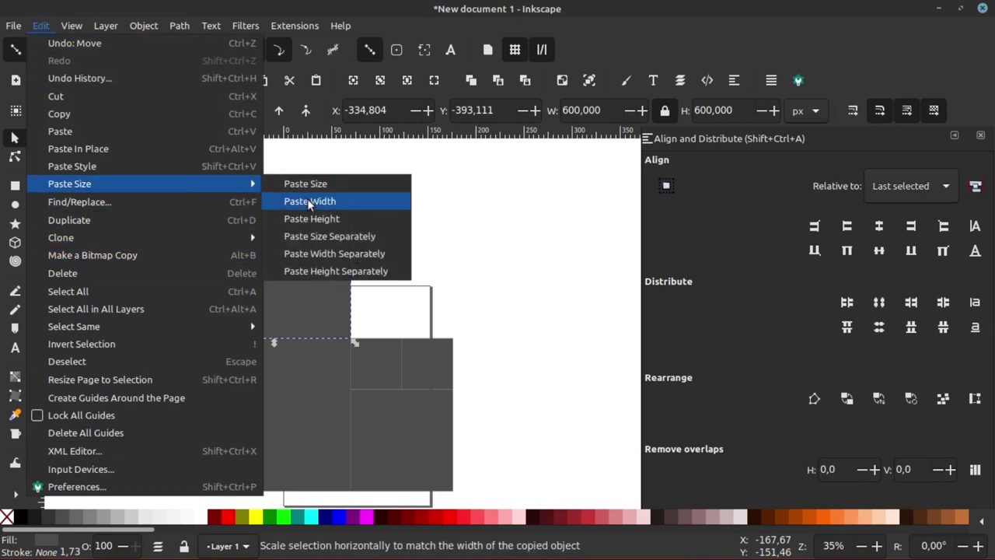
pyautogui.click(309, 201)
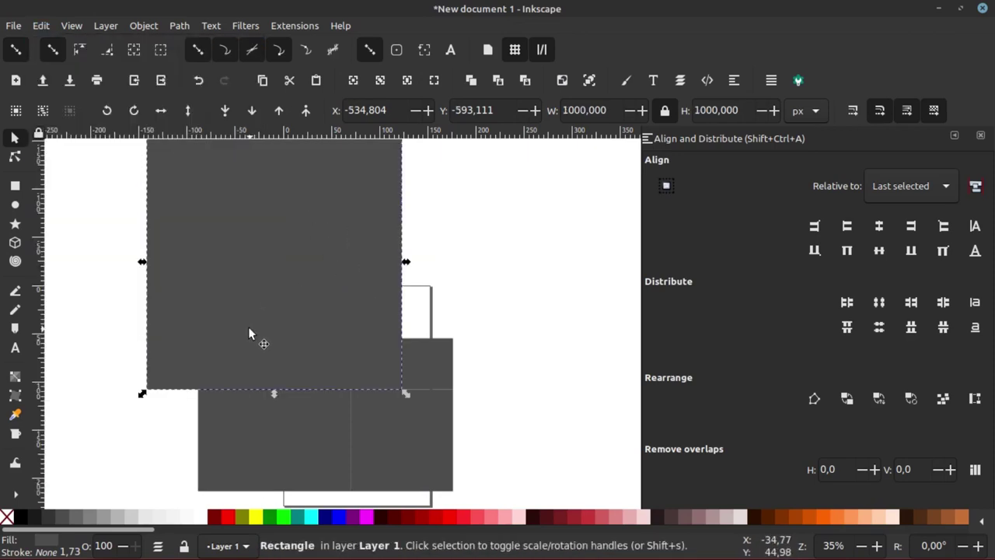
pyautogui.moveTo(251, 331); pyautogui.dragTo(316, 262)
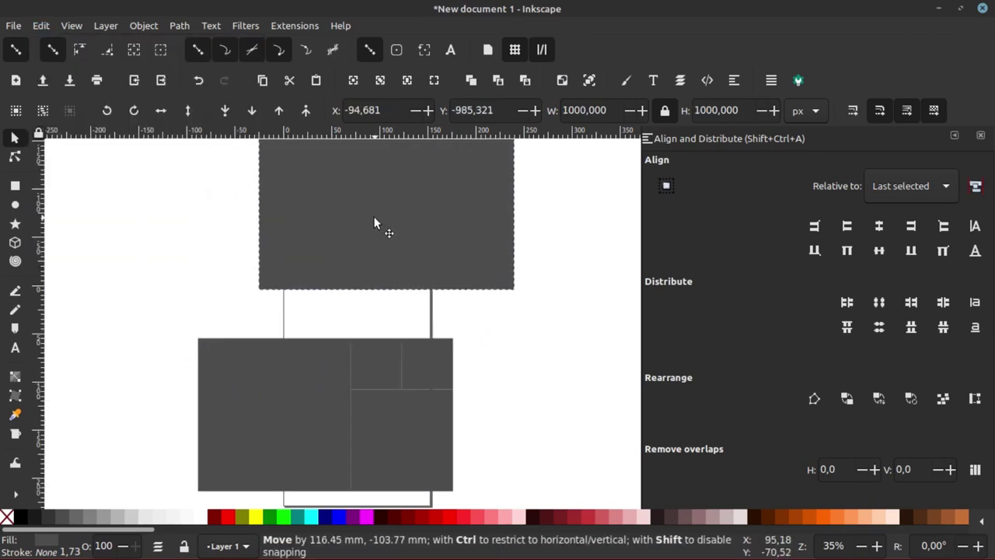
pyautogui.click(509, 313)
pyautogui.keyDown('ctrl'); pyautogui.scroll(-2, 311, 300); pyautogui.keyUp('ctrl')
# Duplicate the 1000 px square to the right and copy the two left squares
pyautogui.rightClick(263, 278)
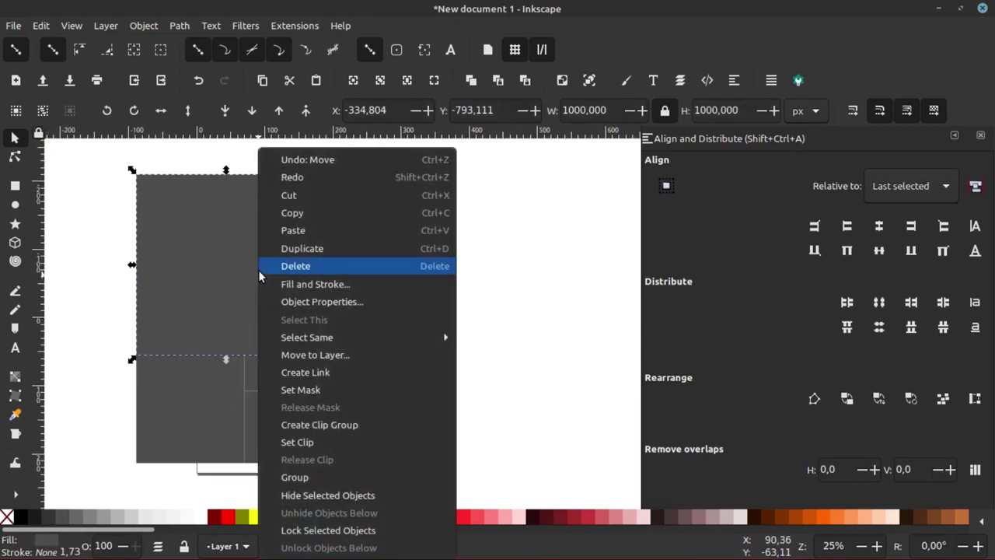
pyautogui.click(311, 249)
pyautogui.moveTo(192, 278)
pyautogui.mouseDown()
pyautogui.moveTo(397, 277)
pyautogui.moveTo(370, 272)
pyautogui.mouseUp()
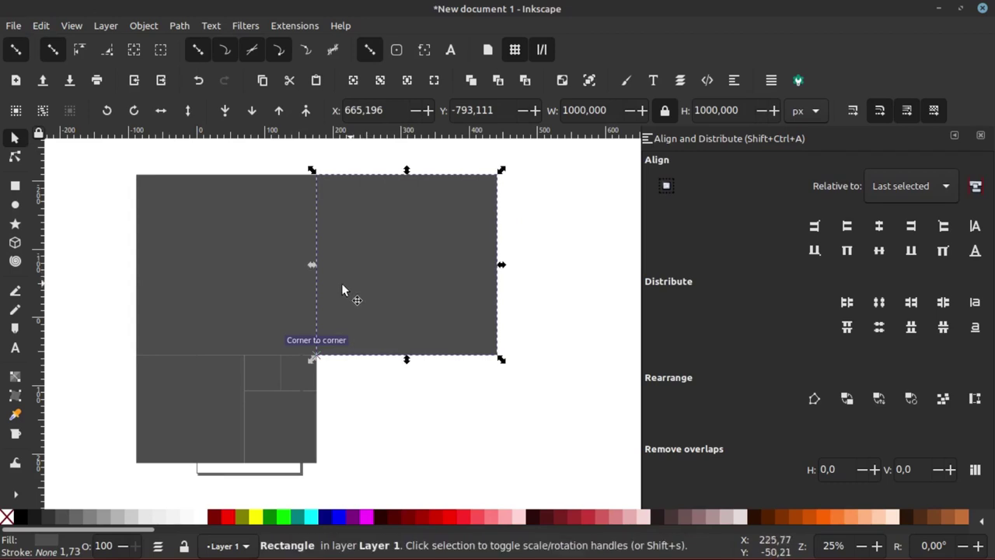
pyautogui.click(180, 238)
pyautogui.keyDown('shift'); pyautogui.click(170, 382); pyautogui.keyUp('shift')
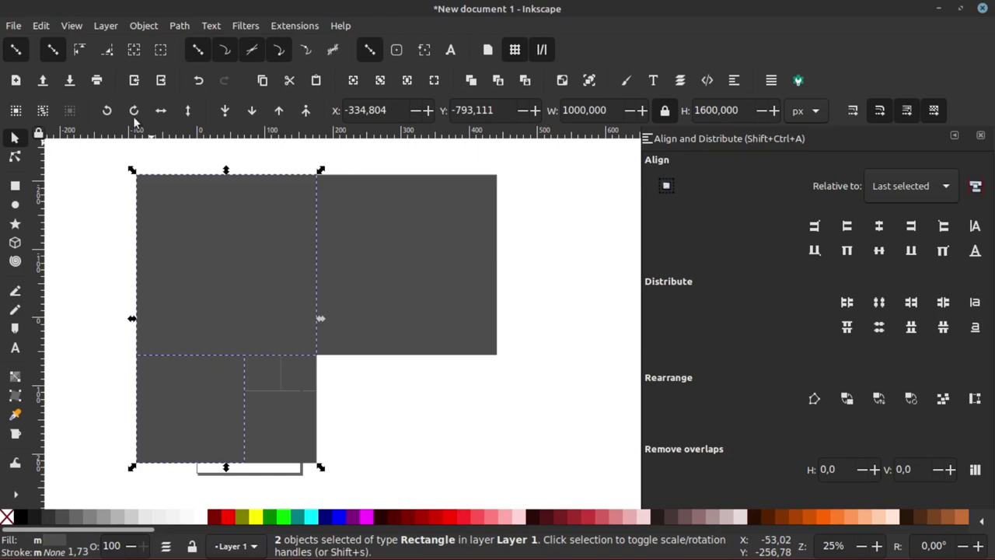
pyautogui.rightClick(137, 226)
pyautogui.click(183, 214)
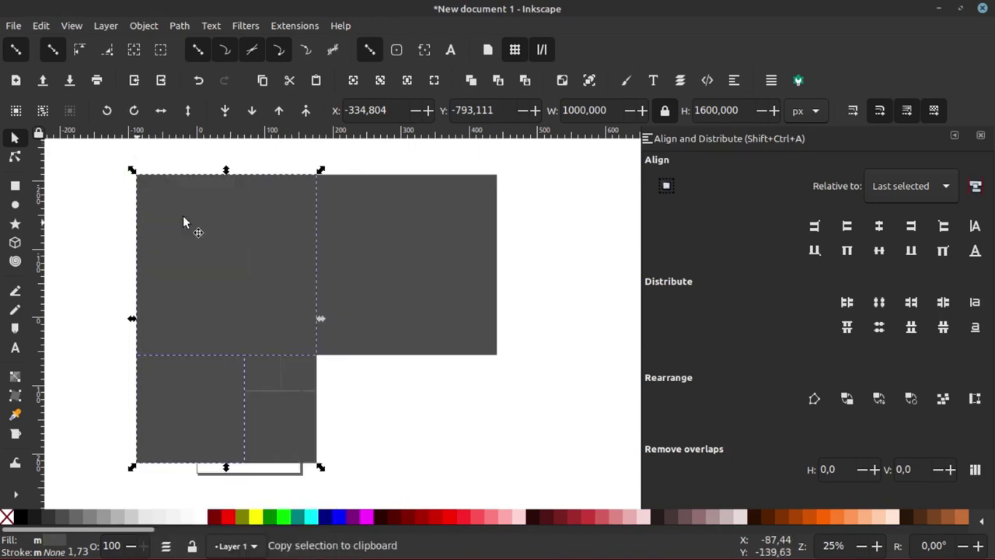
# Resize the right square to 1600 × 1600 px and place it flush beside the left stack
pyautogui.click(356, 298)
pyautogui.click(41, 26)
pyautogui.moveTo(147, 183)
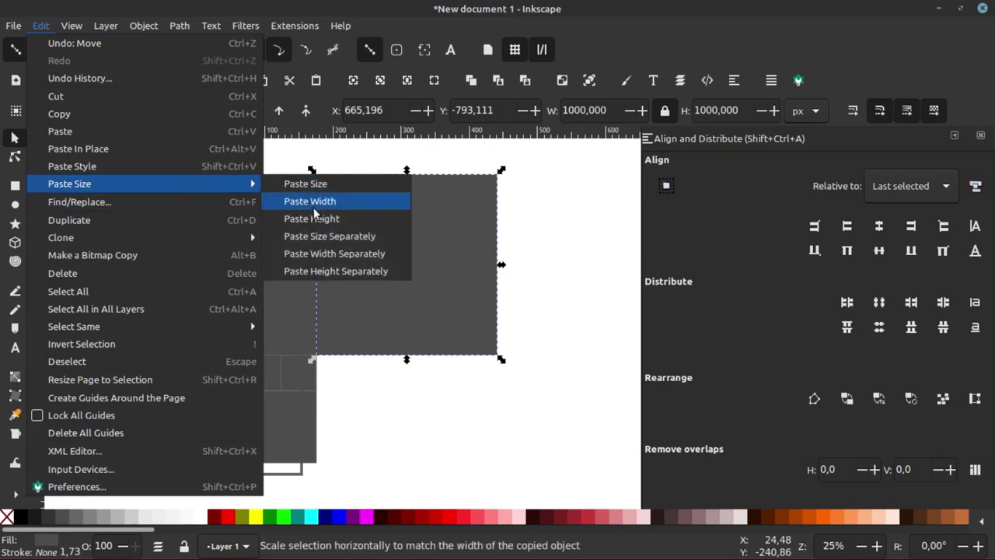
pyautogui.click(311, 201)
pyautogui.moveTo(362, 254)
pyautogui.mouseDown()
pyautogui.moveTo(465, 272)
pyautogui.moveTo(442, 268)
pyautogui.mouseUp()
pyautogui.scroll(-1, 383, 255)
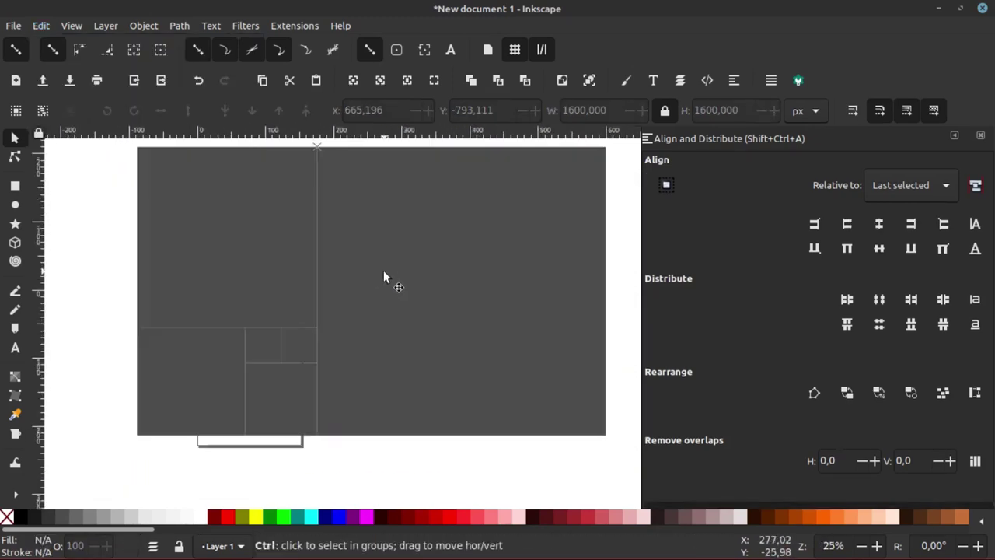
pyautogui.scroll(1, 384, 270)
pyautogui.press('Escape')
pyautogui.scroll(-2, 358, 311)
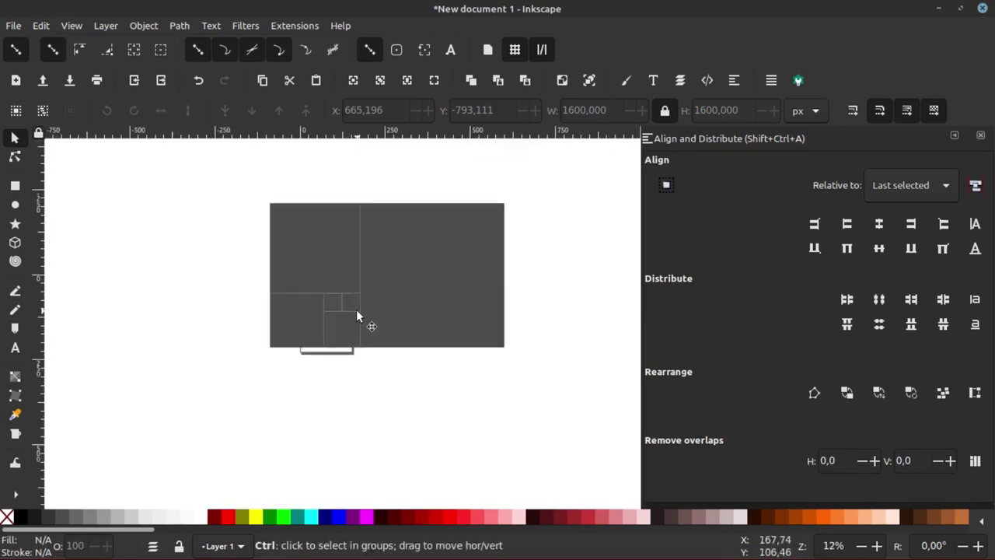
pyautogui.scroll(2, 356, 310)
pyautogui.scroll(2, 356, 309)
pyautogui.scroll(3, 342, 297)
pyautogui.scroll(-2, 334, 291)
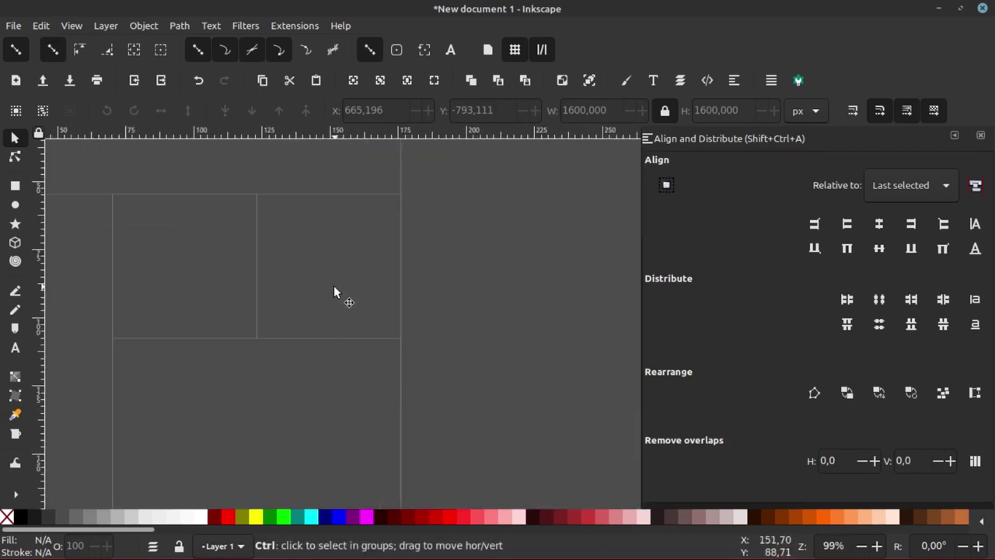
pyautogui.scroll(-4, 335, 291)
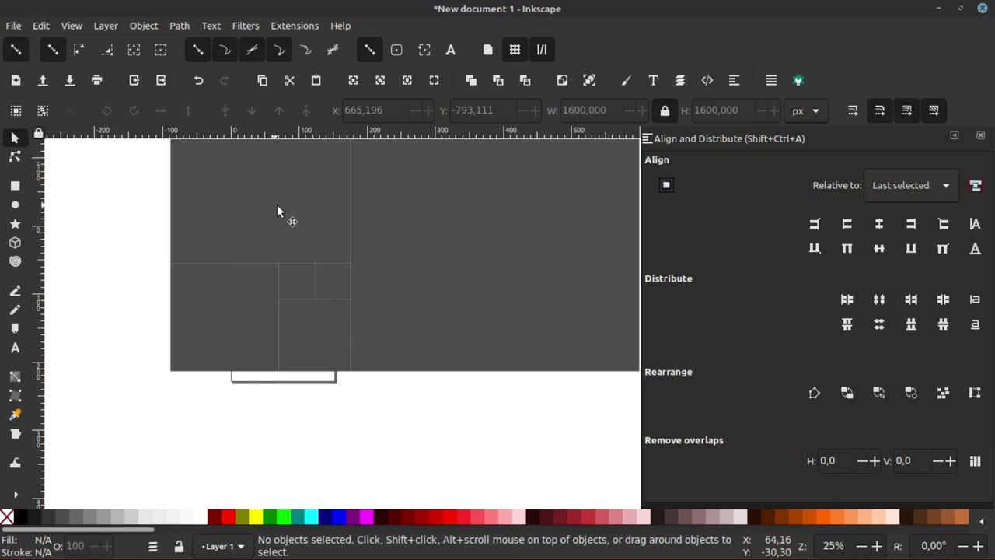
pyautogui.scroll(-2, 365, 258)
pyautogui.scroll(1, 379, 276)
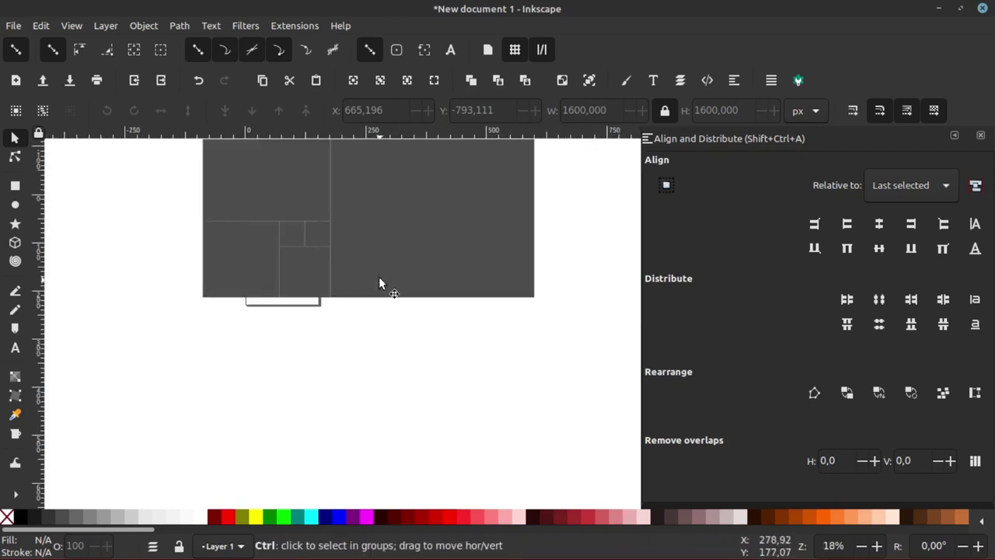
# Duplicate the big 1600 square and snap the copy below the original
pyautogui.click(410, 207)
pyautogui.scroll(-2, 388, 212)
pyautogui.rightClick(395, 200)
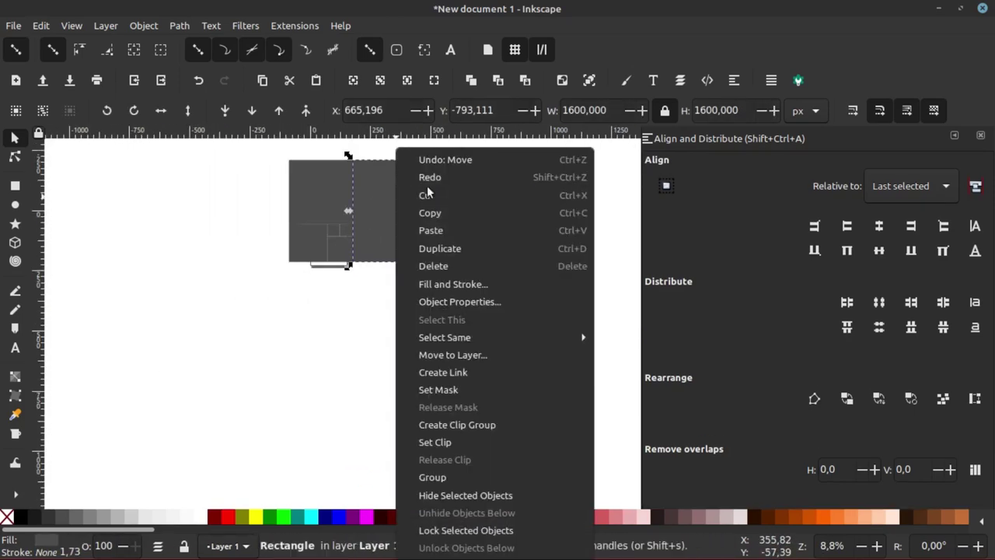
pyautogui.click(427, 248)
pyautogui.moveTo(416, 180)
pyautogui.mouseDown()
pyautogui.moveTo(397, 299)
pyautogui.moveTo(413, 272)
pyautogui.mouseUp()
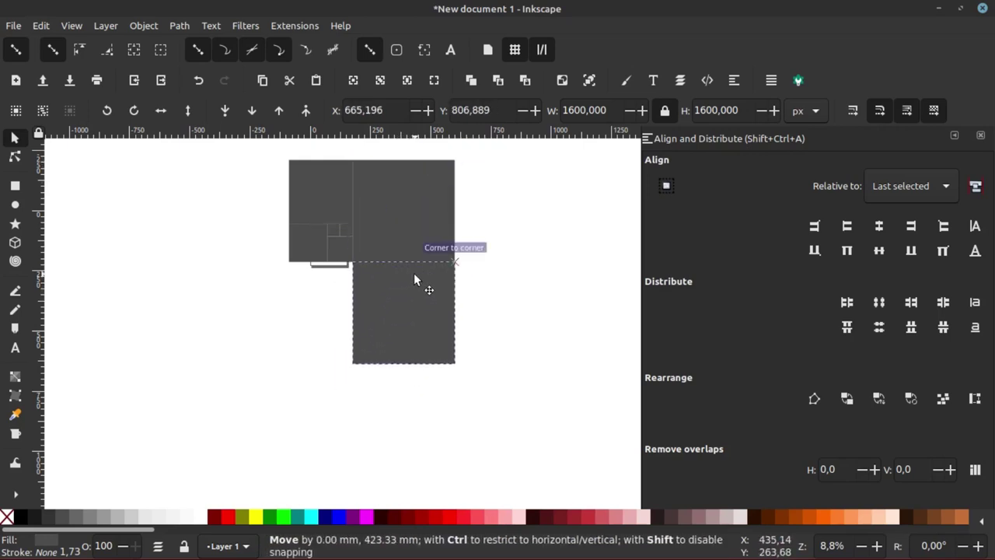
# Resize the lower duplicate to 2600 × 2600 with Paste Height and snap it beneath everything
pyautogui.keyDown('shift'); pyautogui.click(370, 195); pyautogui.keyUp('shift')
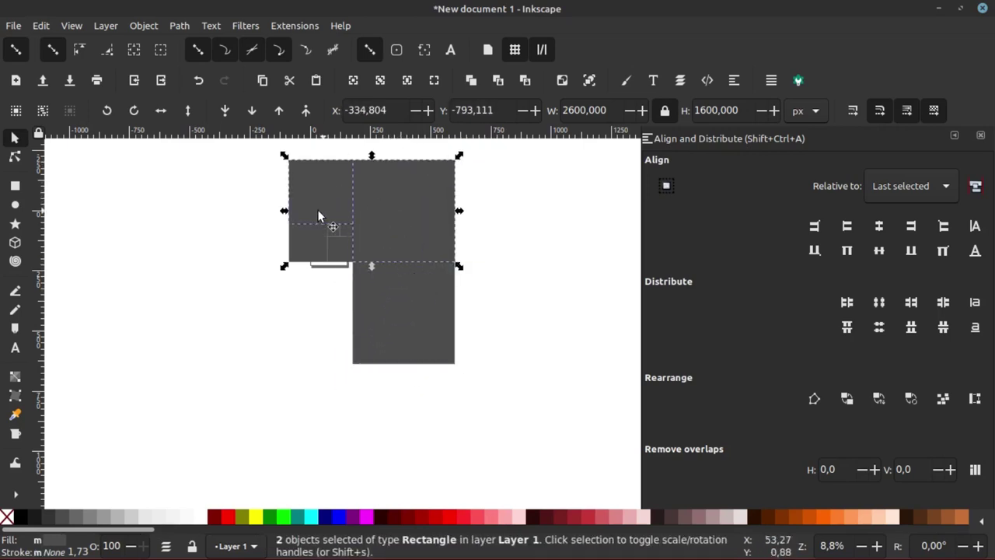
pyautogui.keyDown('ctrl'); pyautogui.scroll(1, 395, 193); pyautogui.keyUp('ctrl')
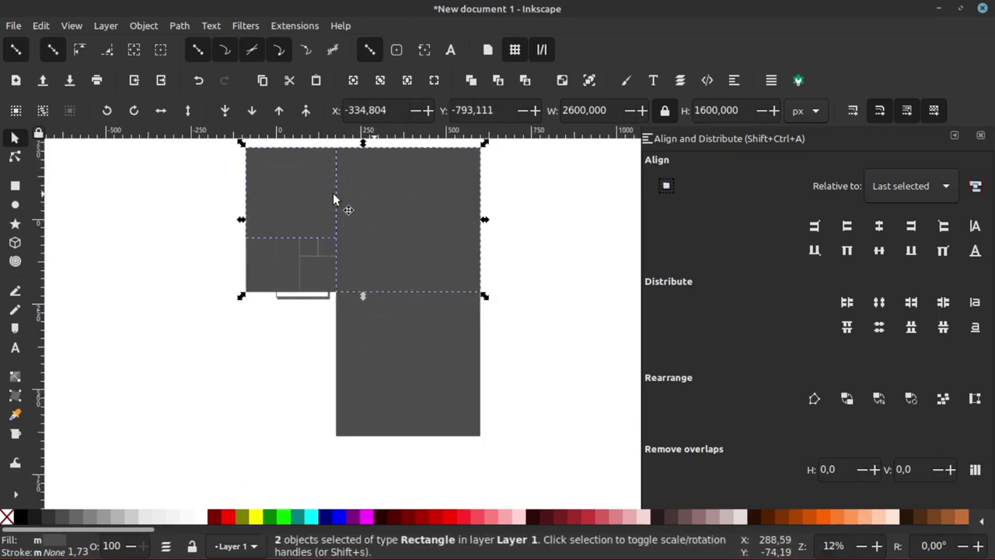
pyautogui.rightClick(396, 197)
pyautogui.click(442, 213)
pyautogui.click(371, 340)
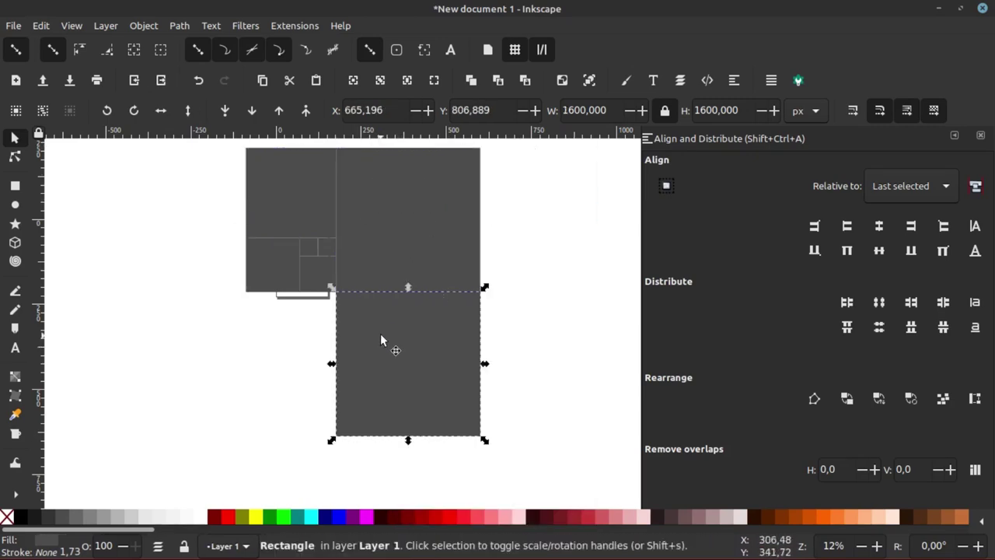
pyautogui.click(42, 27)
pyautogui.moveTo(69, 184)
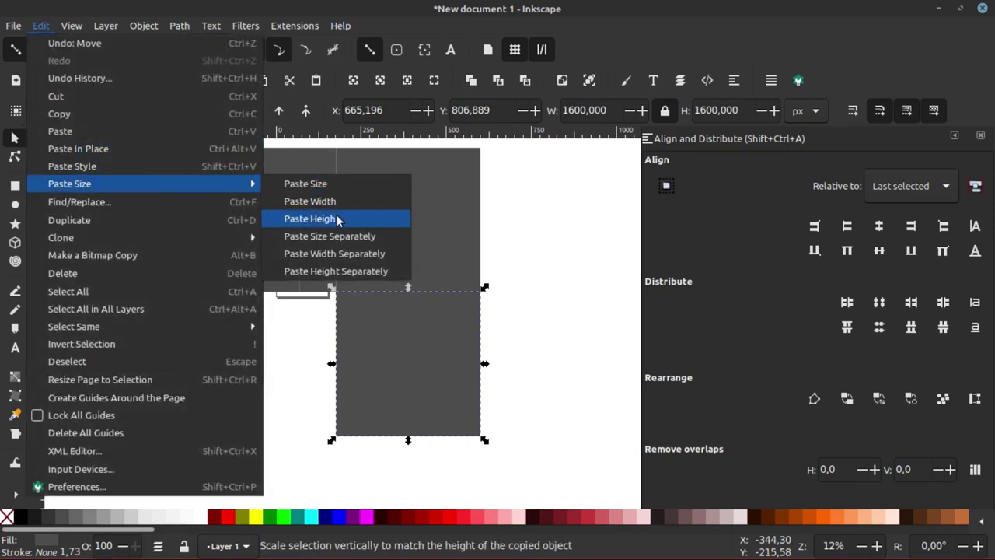
pyautogui.click(335, 219)
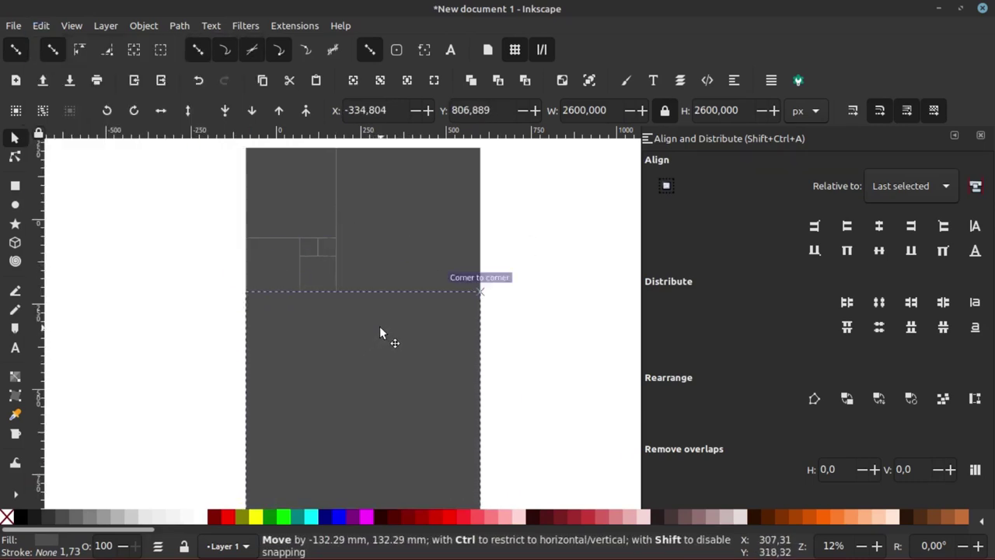
pyautogui.moveTo(420, 275); pyautogui.dragTo(375, 321)
# Rubber-band select all seven squares of the 2600 × 4200 arrangement
pyautogui.scroll(-3, 300, 249)
pyautogui.scroll(1, 358, 218)
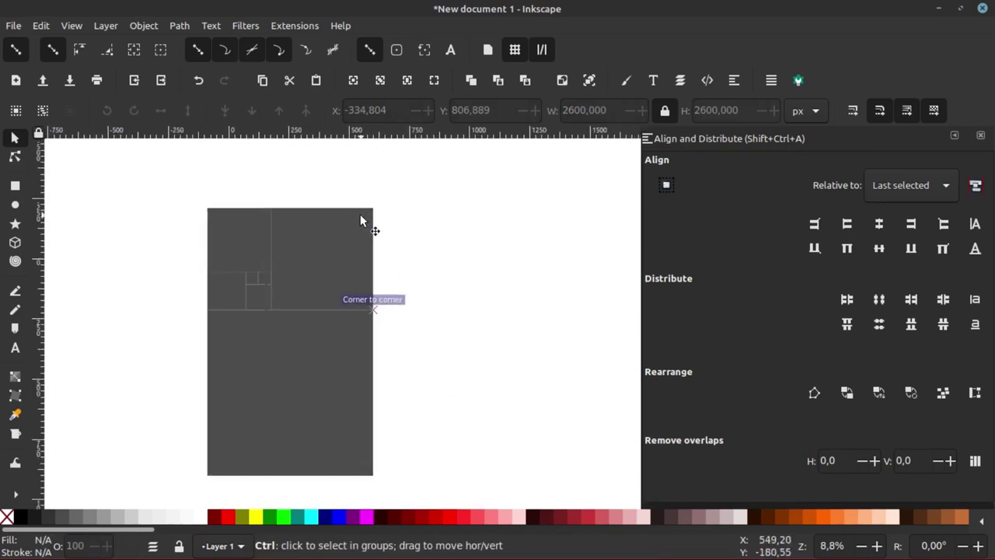
pyautogui.scroll(-2, 311, 234)
pyautogui.scroll(3, 257, 241)
pyautogui.scroll(-2, 291, 223)
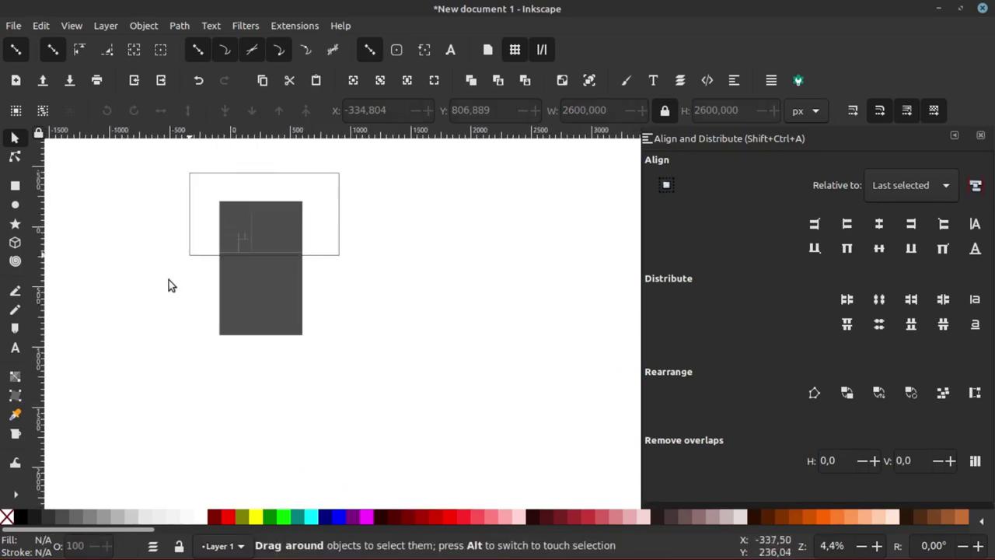
pyautogui.moveTo(336, 172); pyautogui.dragTo(155, 373)
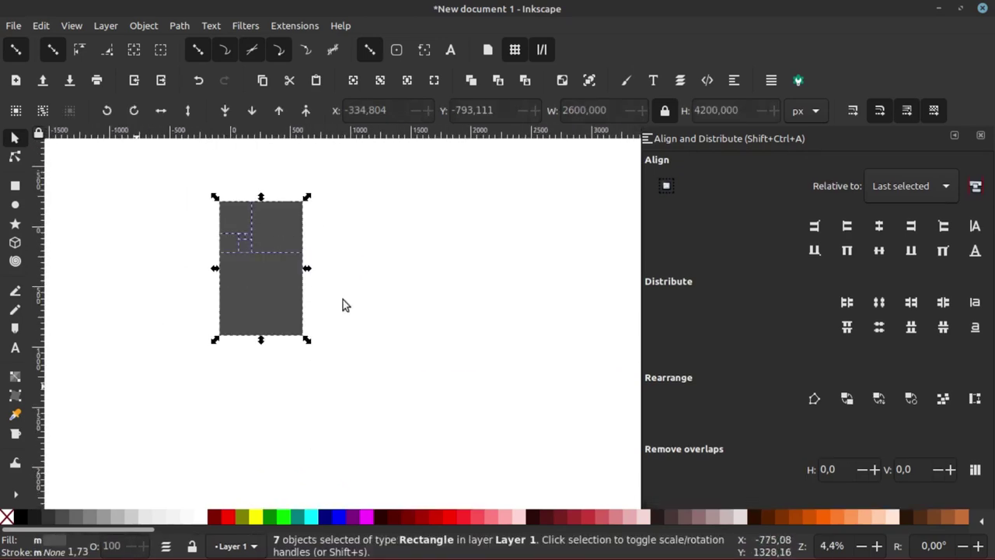
# Give all seven squares no fill and a black stroke
pyautogui.click(19, 516)
pyautogui.scroll(4, 251, 233)
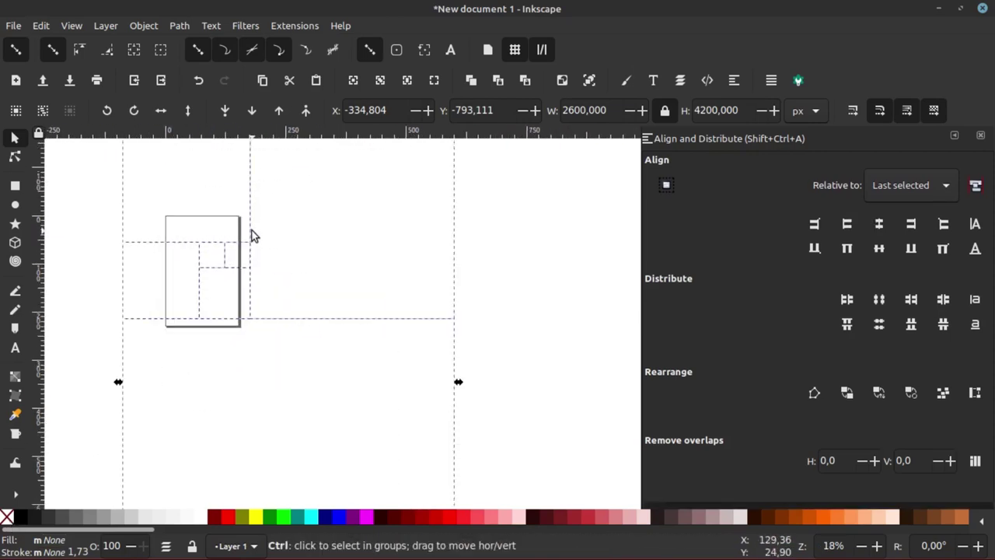
pyautogui.scroll(-3, 251, 233)
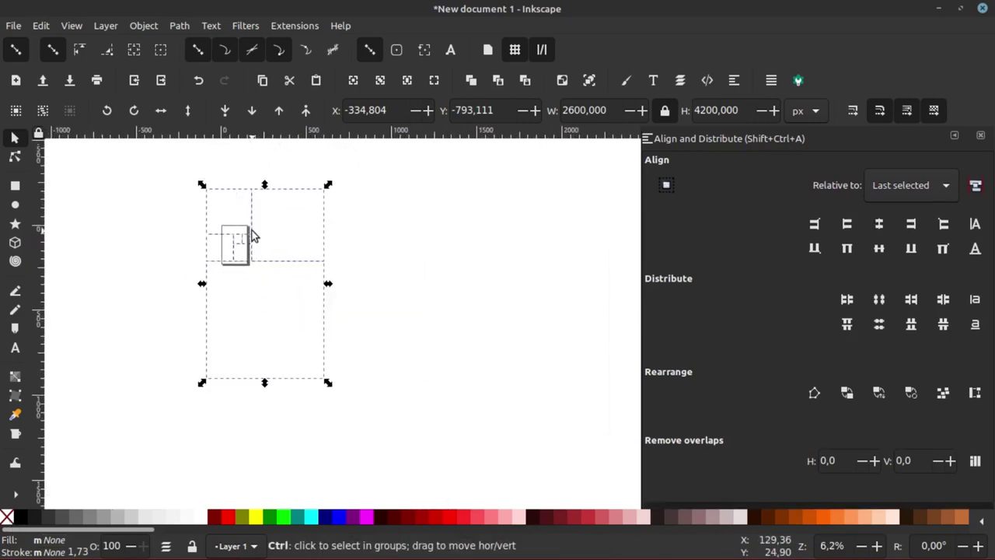
pyautogui.keyDown('shift'); pyautogui.click(37, 518); pyautogui.keyUp('shift')
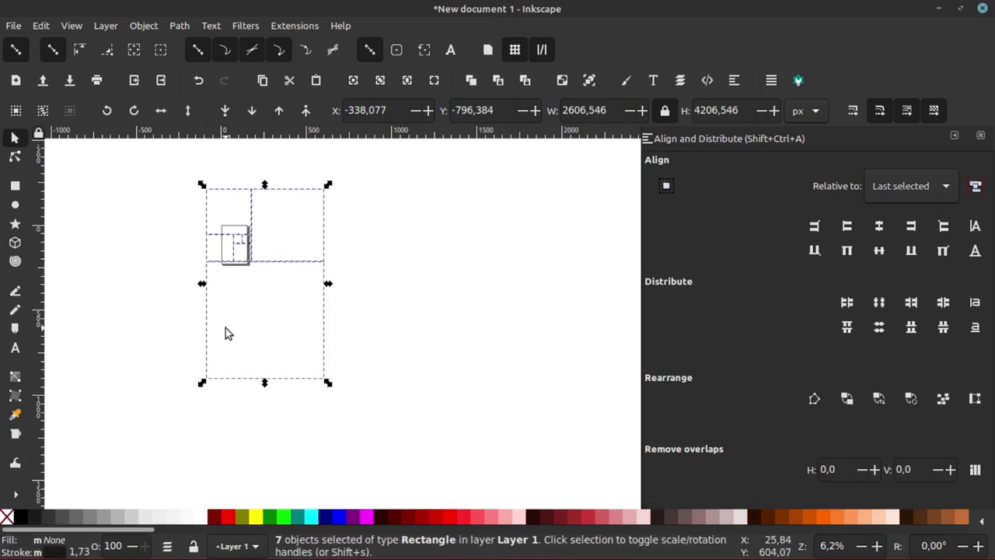
# Move the set of outlined squares to the right of the page and deselect it
pyautogui.moveTo(288, 268); pyautogui.dragTo(414, 267)
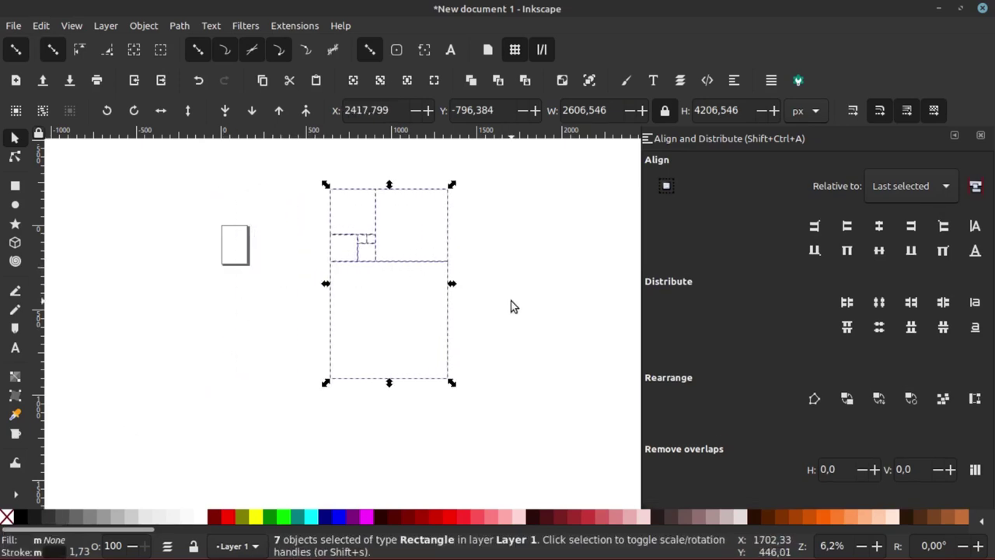
pyautogui.press('Escape')
pyautogui.scroll(3, 396, 206)
pyautogui.scroll(-4, 362, 207)
pyautogui.scroll(3, 362, 205)
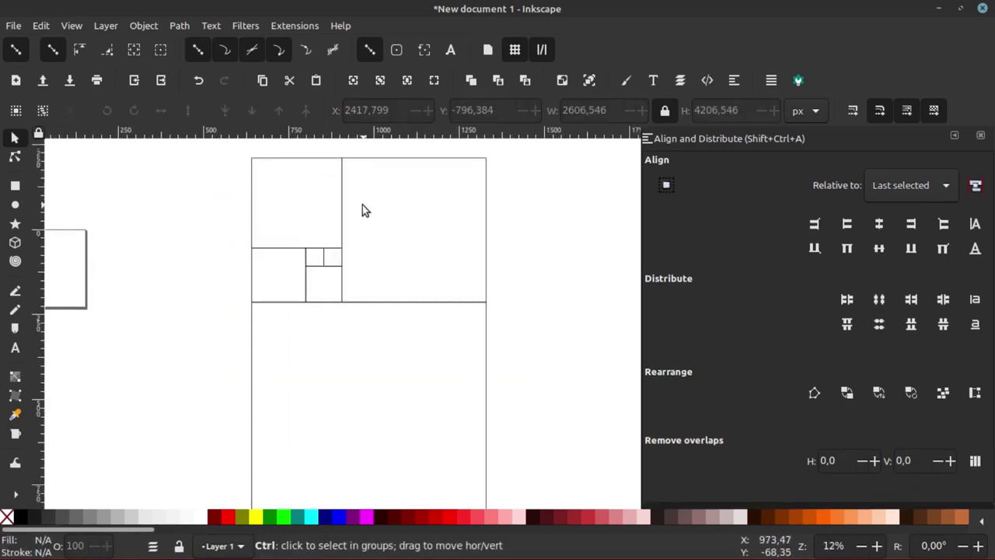
pyautogui.scroll(-2, 362, 206)
pyautogui.scroll(2, 368, 208)
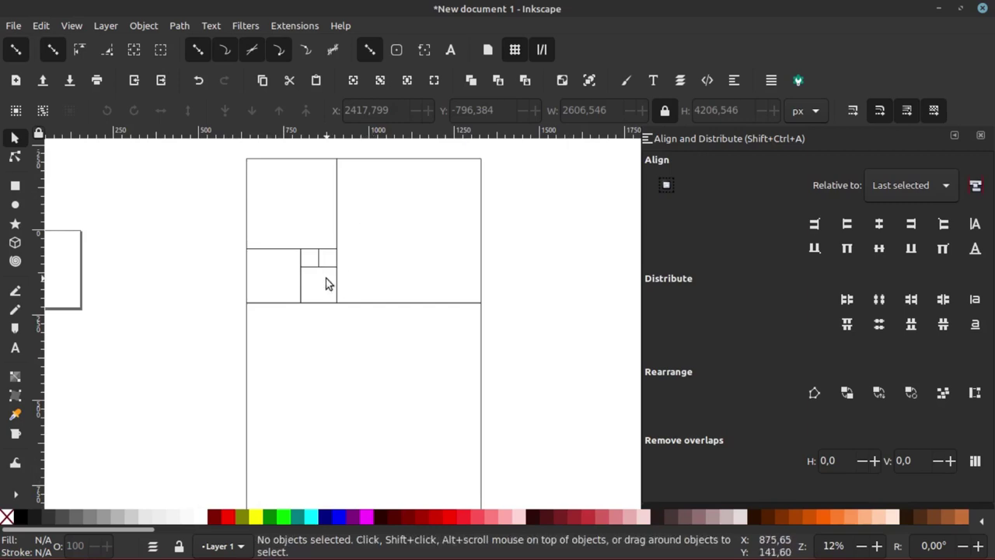
pyautogui.scroll(-1, 302, 368)
pyautogui.scroll(-1, 327, 290)
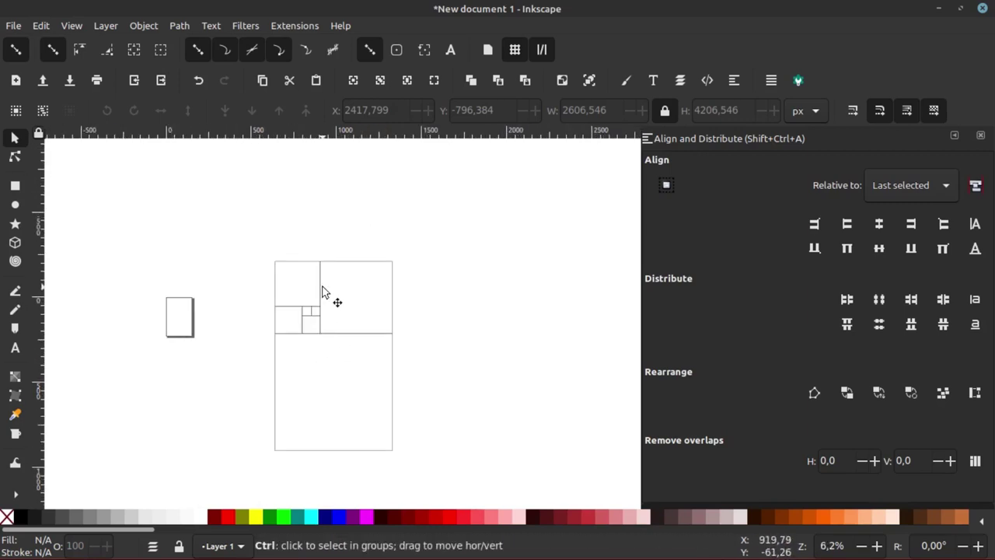
pyautogui.scroll(2, 322, 291)
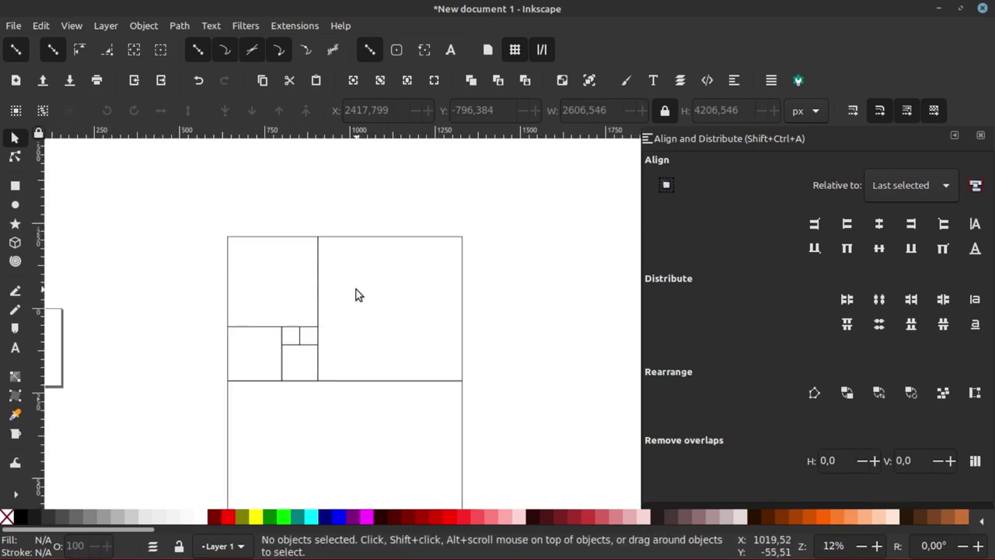
# Enable snapping to object centres and switch to the Ellipse tool
pyautogui.click(396, 51)
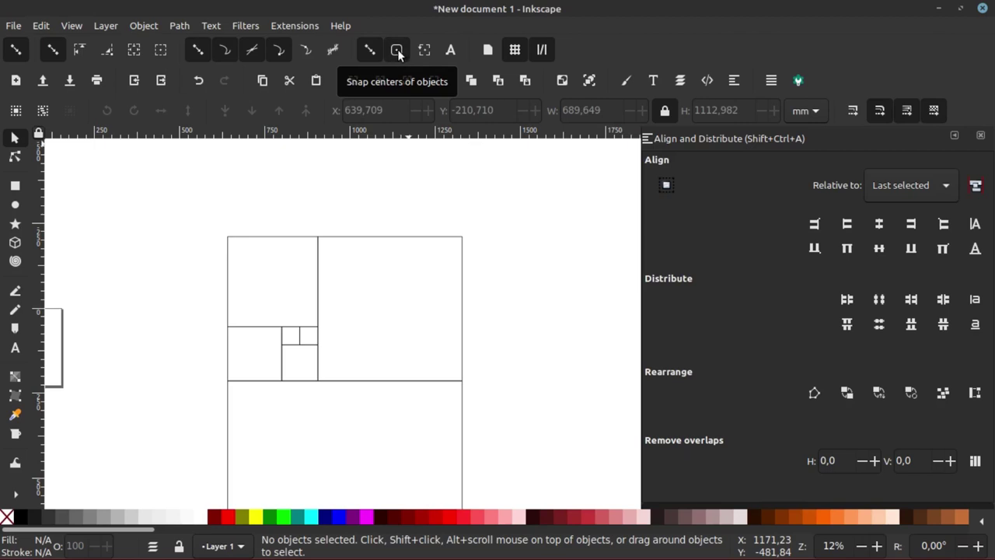
pyautogui.click(15, 206)
pyautogui.keyDown('ctrl'); pyautogui.scroll(4, 332, 285); pyautogui.keyUp('ctrl')
pyautogui.keyDown('ctrl'); pyautogui.scroll(-2, 330, 287); pyautogui.keyUp('ctrl')
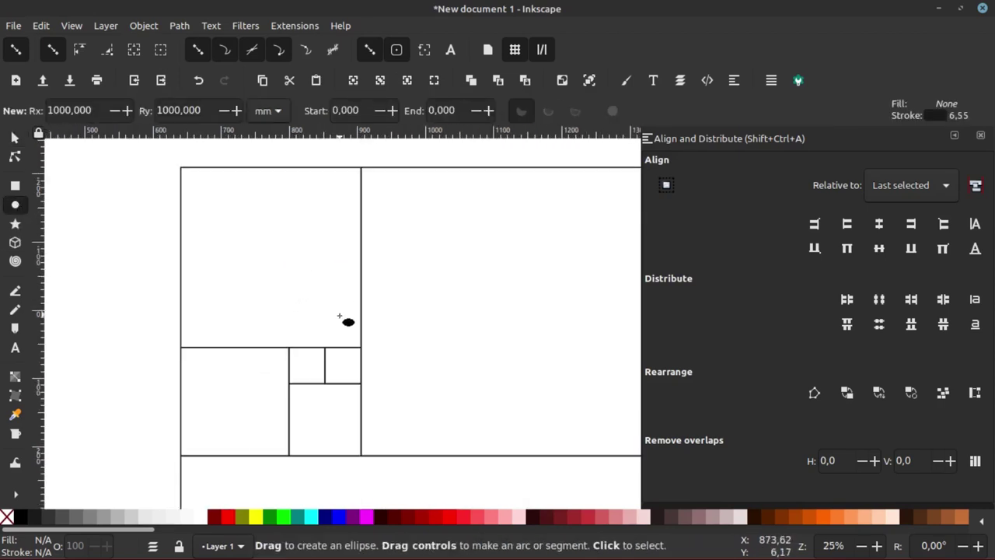
pyautogui.keyDown('ctrl'); pyautogui.scroll(3, 342, 404); pyautogui.keyUp('ctrl')
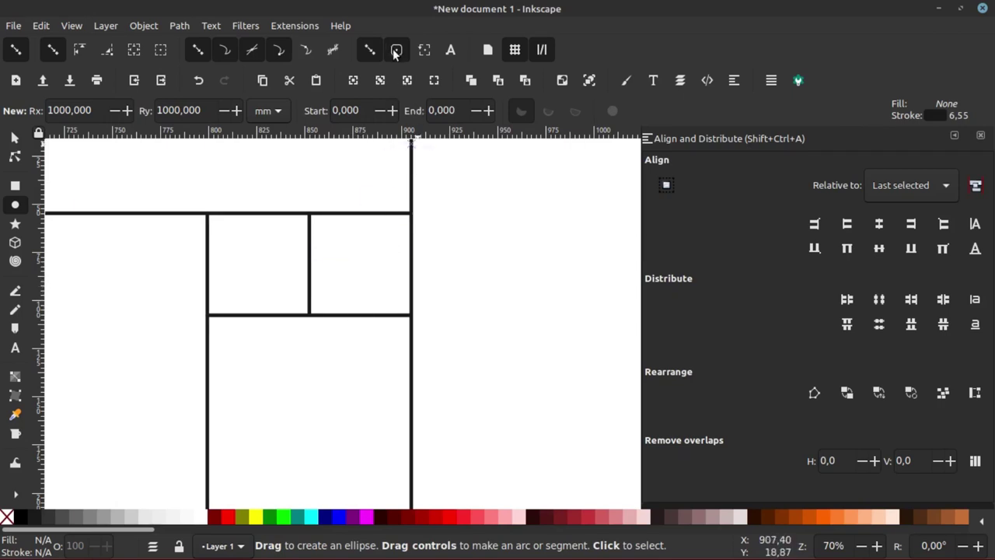
# Draw inscribed circles in the smallest square, the square below it, and the left square
pyautogui.moveTo(357, 265); pyautogui.dragTo(417, 315)
pyautogui.scroll(-3, 372, 266)
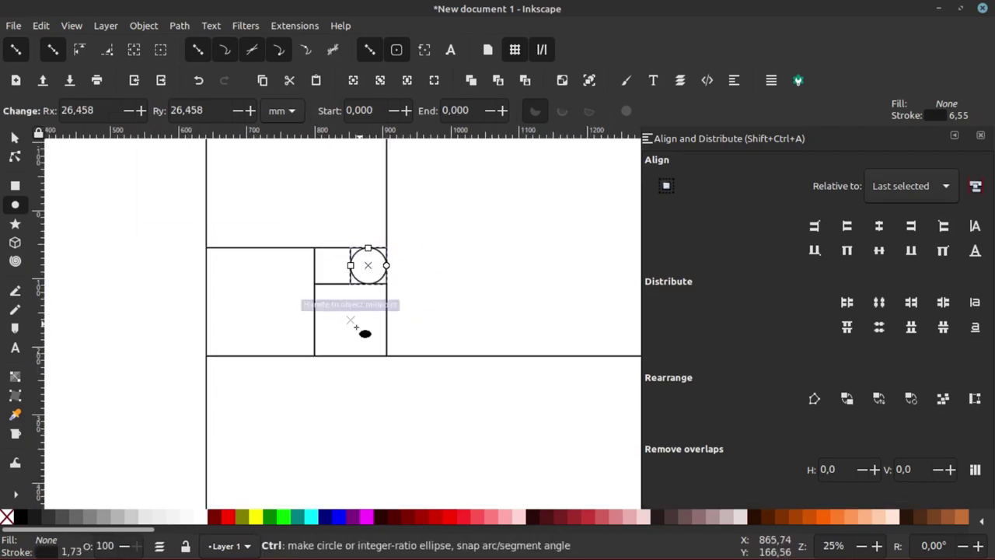
pyautogui.scroll(2, 356, 327)
pyautogui.moveTo(347, 314); pyautogui.dragTo(417, 384)
pyautogui.scroll(-2, 342, 265)
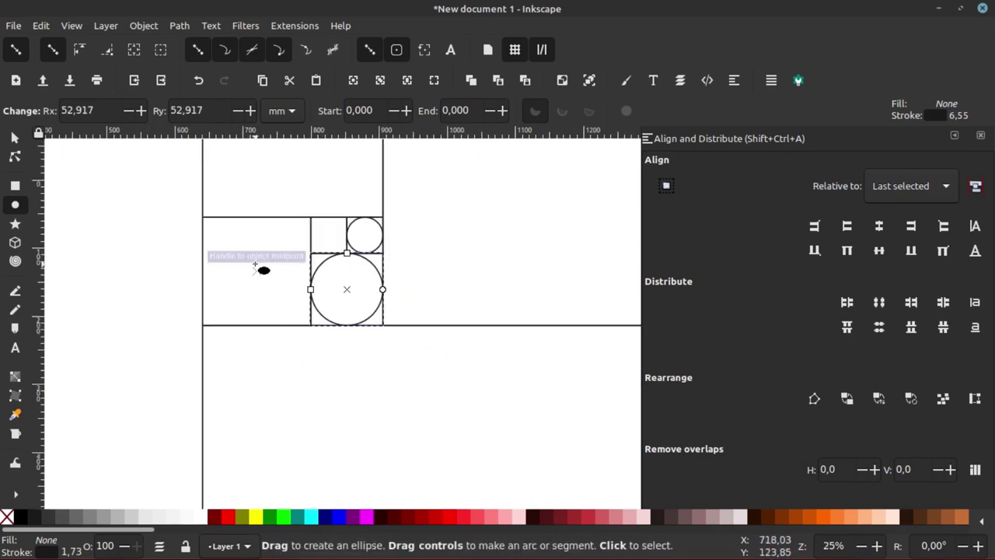
pyautogui.moveTo(255, 265); pyautogui.dragTo(320, 323)
pyautogui.scroll(-2, 320, 243)
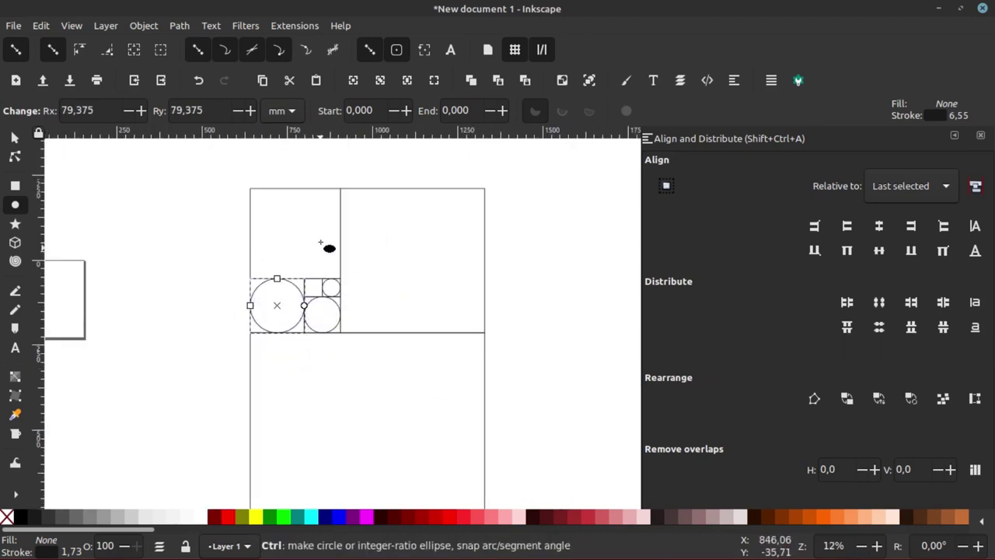
pyautogui.scroll(2, 320, 244)
# Draw inscribed circles in the top square, the large right square, and the 2600 bottom square
pyautogui.moveTo(265, 227); pyautogui.dragTo(372, 311)
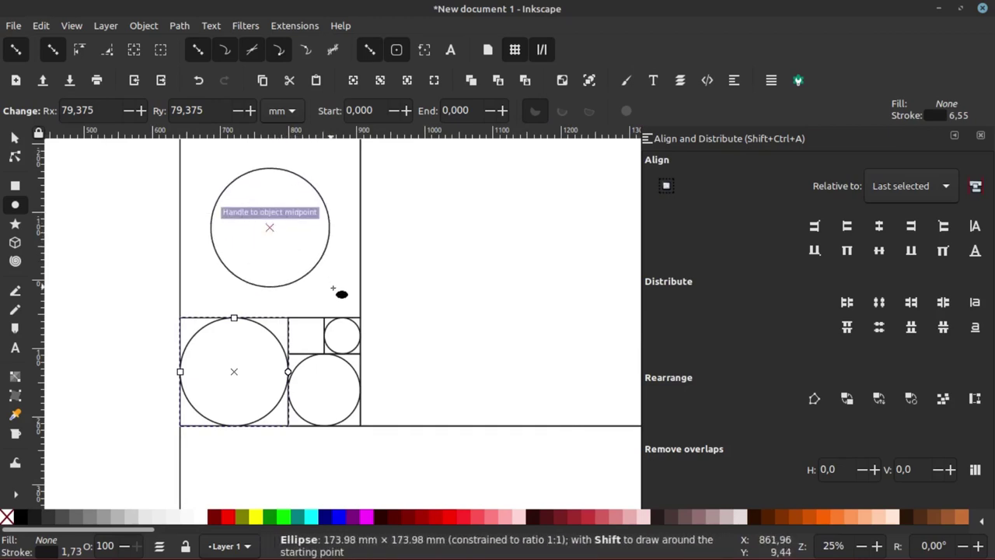
pyautogui.scroll(-2, 373, 311)
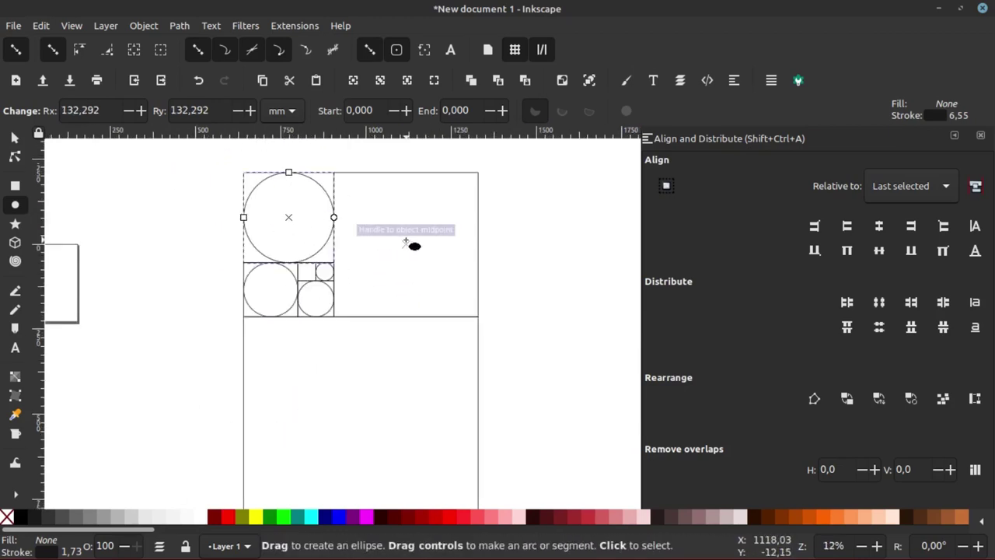
pyautogui.moveTo(406, 245); pyautogui.dragTo(487, 311)
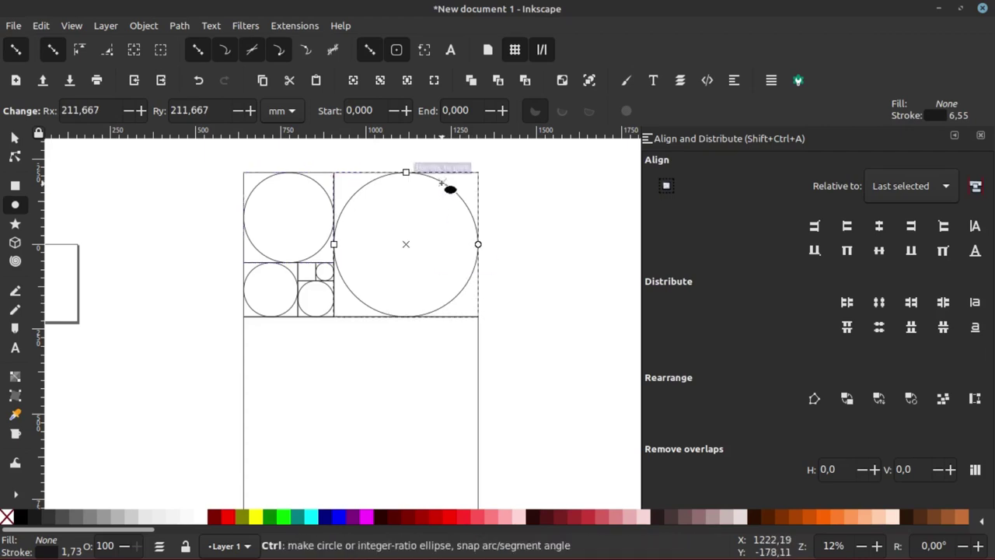
pyautogui.scroll(-1, 418, 273)
pyautogui.moveTo(411, 278); pyautogui.dragTo(361, 329)
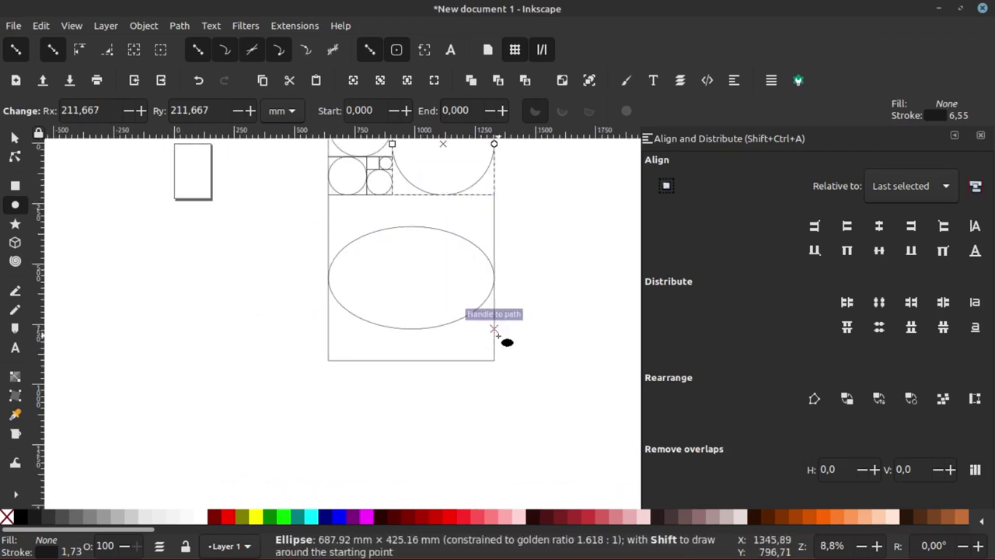
pyautogui.scroll(-3, 379, 277)
pyautogui.scroll(2, 362, 283)
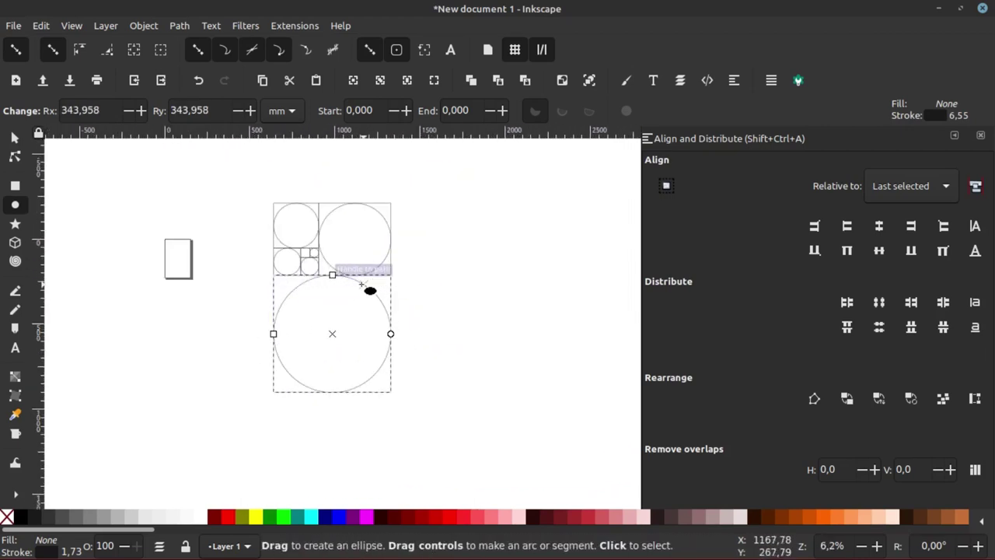
pyautogui.scroll(1, 313, 252)
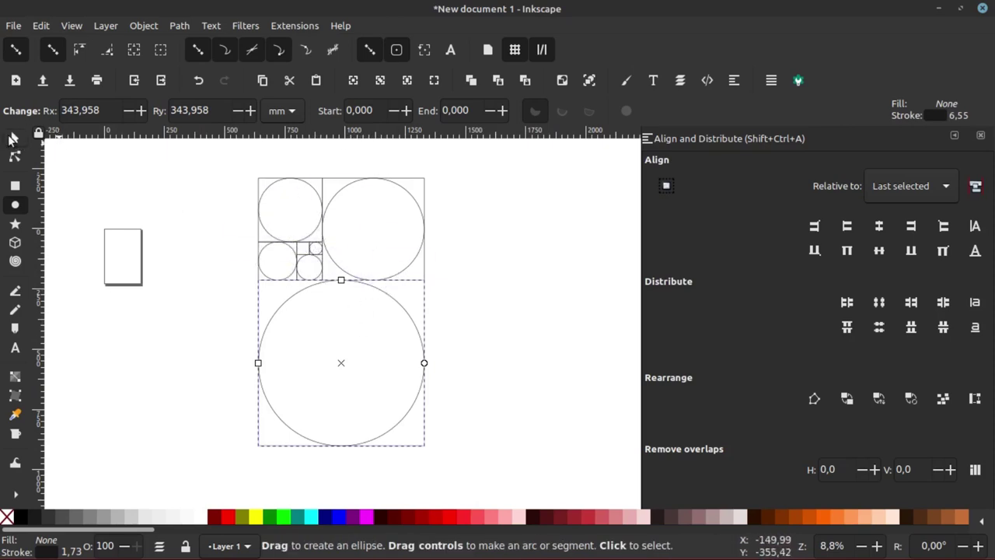
# With the Selector, rubber-band select all 13 squares and circles
pyautogui.click(12, 138)
pyautogui.click(471, 224)
pyautogui.keyDown('ctrl'); pyautogui.scroll(-2, 469, 213); pyautogui.keyUp('ctrl')
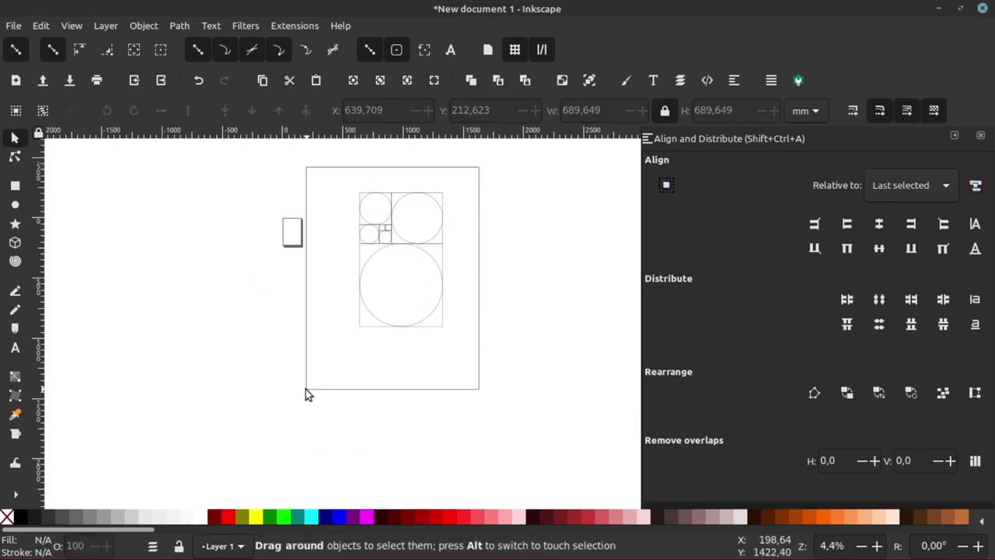
pyautogui.moveTo(305, 394); pyautogui.dragTo(457, 184)
pyautogui.keyDown('ctrl'); pyautogui.scroll(1, 425, 225); pyautogui.keyUp('ctrl')
pyautogui.keyDown('ctrl'); pyautogui.scroll(1, 448, 217); pyautogui.keyUp('ctrl')
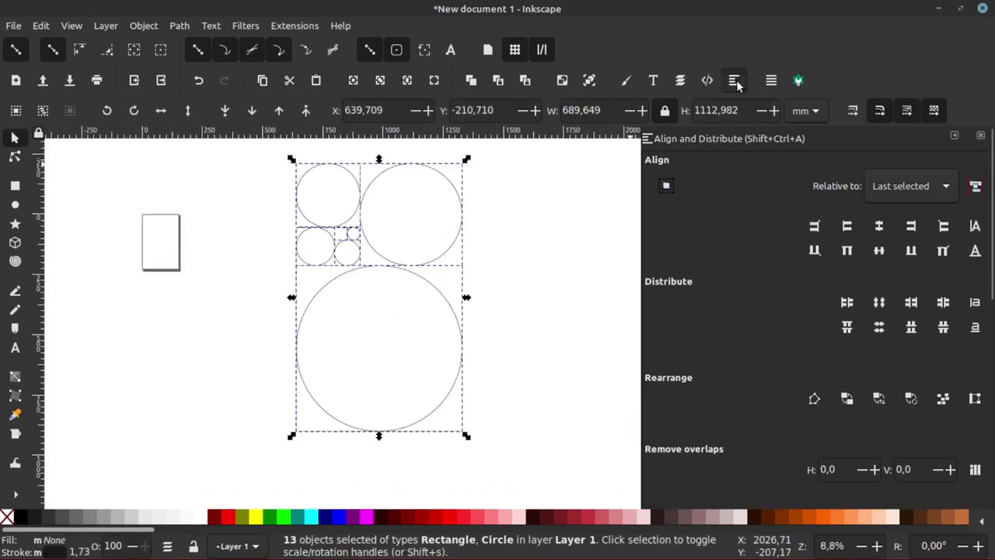
# Centre the shapes on common vertical and horizontal axes with Align and Distribute
pyautogui.click(879, 221)
pyautogui.click(878, 246)
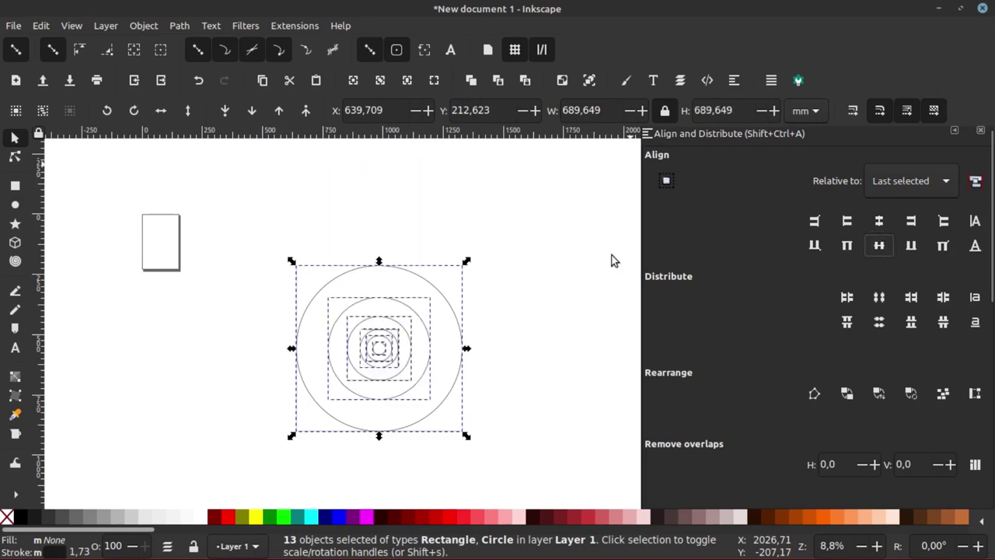
pyautogui.click(422, 309)
pyautogui.keyDown('ctrl'); pyautogui.scroll(2, 404, 334); pyautogui.keyUp('ctrl')
pyautogui.keyDown('ctrl'); pyautogui.scroll(-2, 296, 247); pyautogui.keyUp('ctrl')
pyautogui.keyDown('ctrl'); pyautogui.scroll(3, 281, 252); pyautogui.keyUp('ctrl')
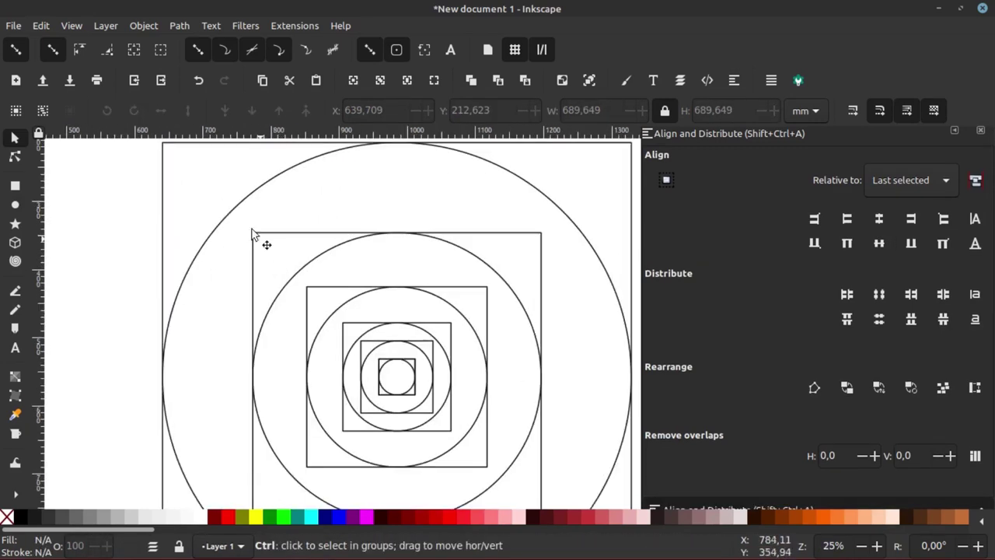
pyautogui.click(161, 159)
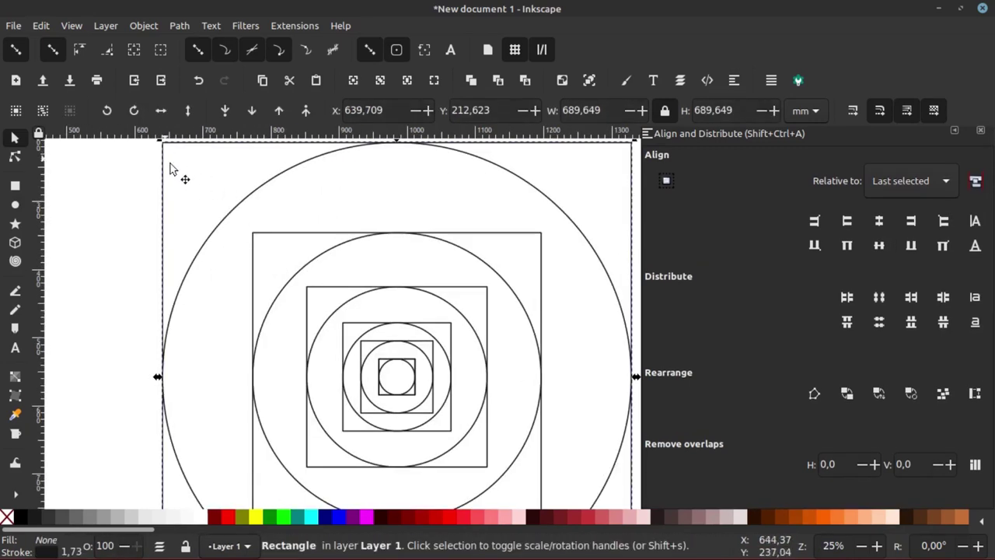
# Delete the outermost squares one by one, working inward
pyautogui.press('Delete')
pyautogui.click(254, 234)
pyautogui.press('Delete')
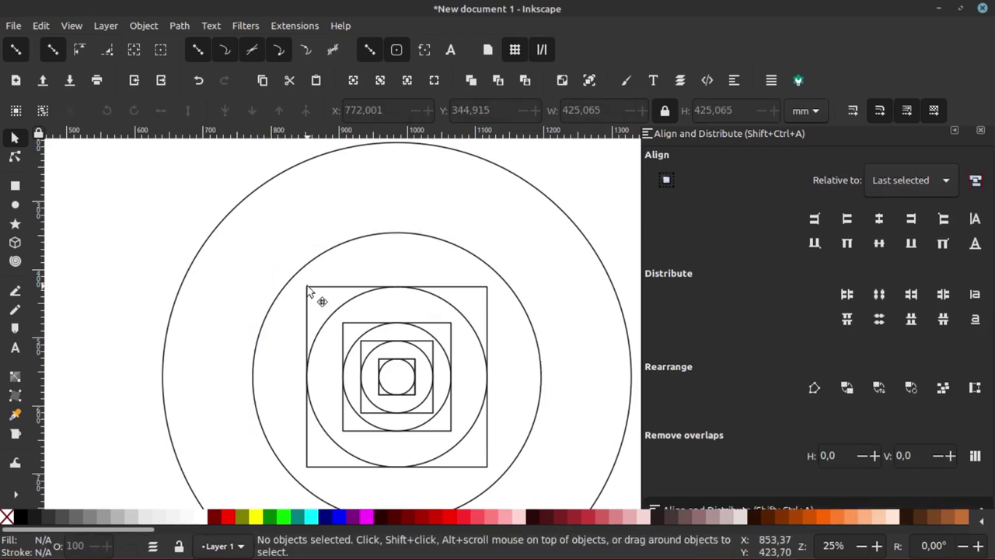
pyautogui.click(308, 293)
pyautogui.press('Delete')
pyautogui.click(343, 326)
pyautogui.press('Delete')
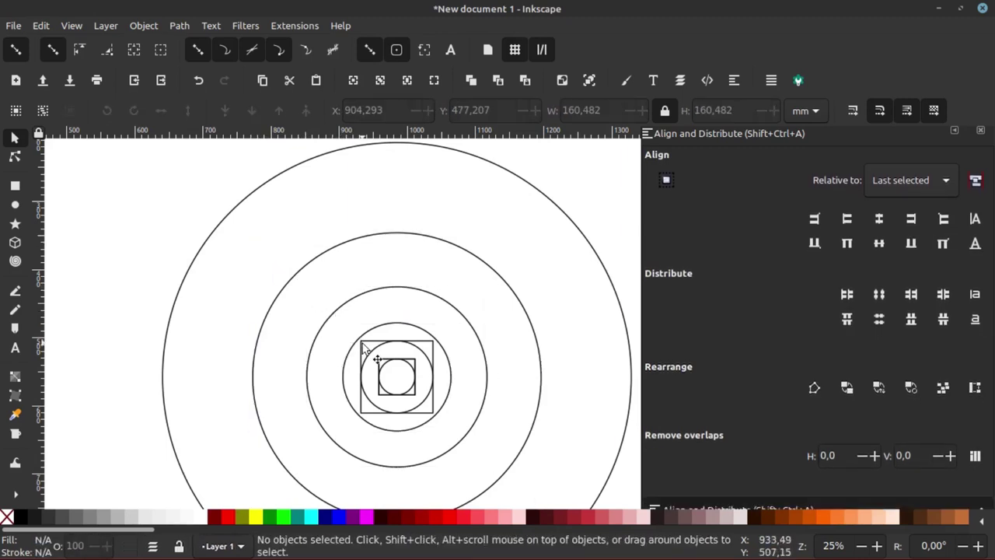
pyautogui.click(363, 347)
pyautogui.press('Delete')
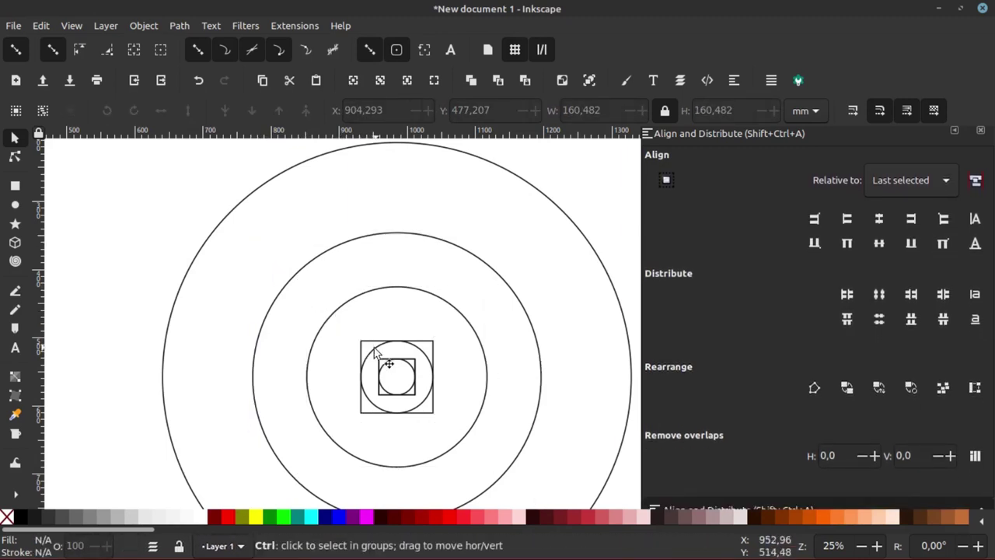
# Delete the remaining inner squares, including the smallest one, leaving only circles
pyautogui.keyDown('ctrl'); pyautogui.scroll(4, 365, 357); pyautogui.keyUp('ctrl')
pyautogui.click(352, 362)
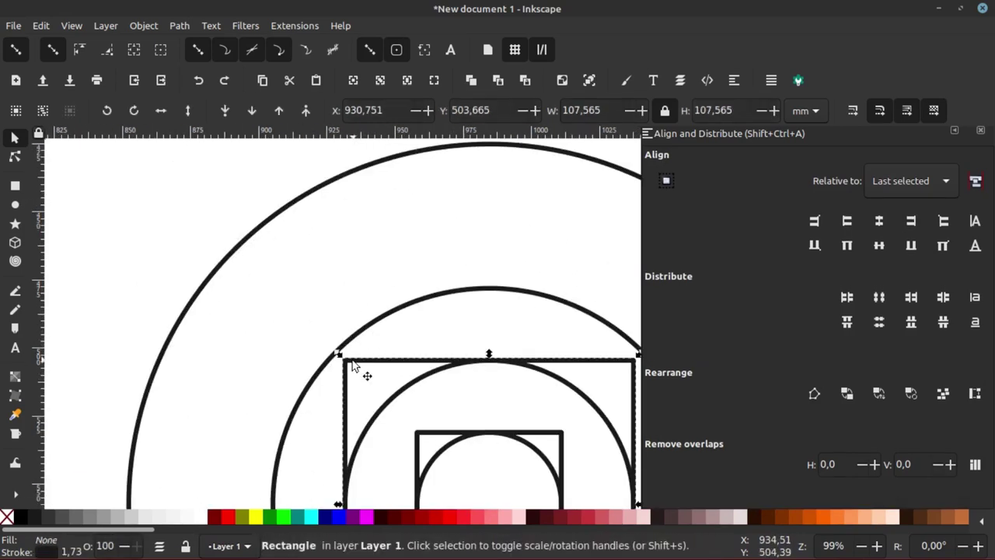
pyautogui.press('Delete')
pyautogui.click(422, 441)
pyautogui.press('Escape')
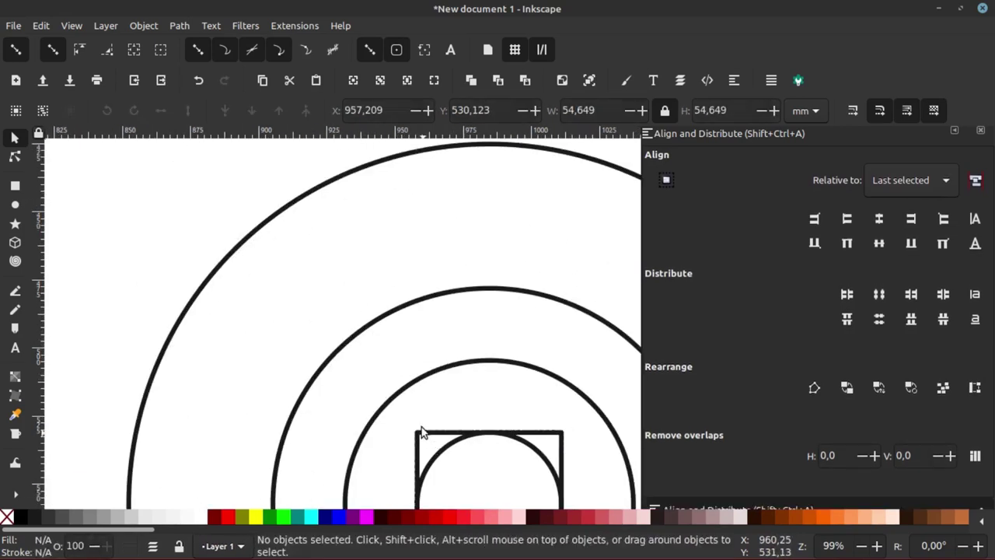
pyautogui.keyDown('ctrl'); pyautogui.scroll(-2, 393, 315); pyautogui.keyUp('ctrl')
pyautogui.keyDown('ctrl'); pyautogui.scroll(1, 399, 349); pyautogui.keyUp('ctrl')
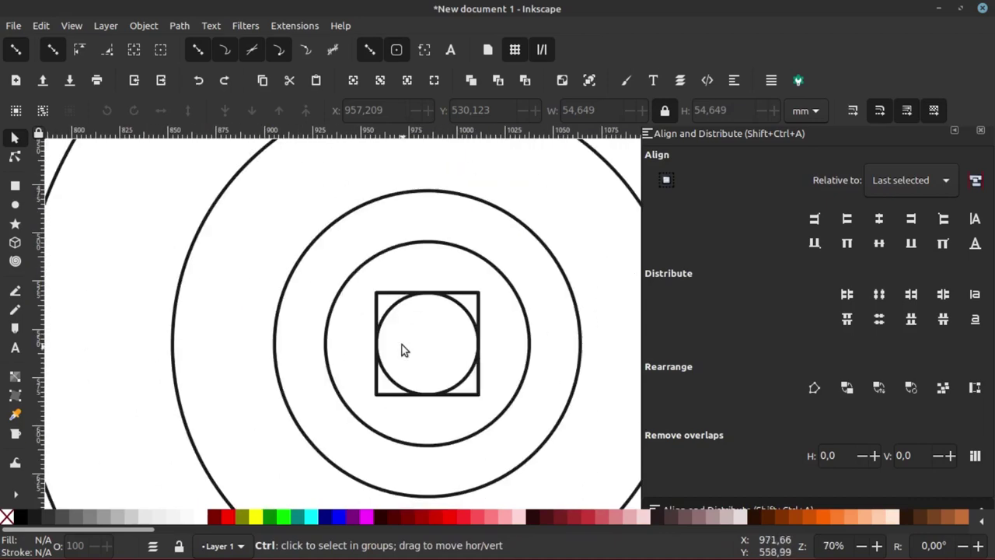
pyautogui.keyDown('ctrl'); pyautogui.scroll(2, 377, 288); pyautogui.keyUp('ctrl')
pyautogui.click(371, 268)
pyautogui.press('Escape')
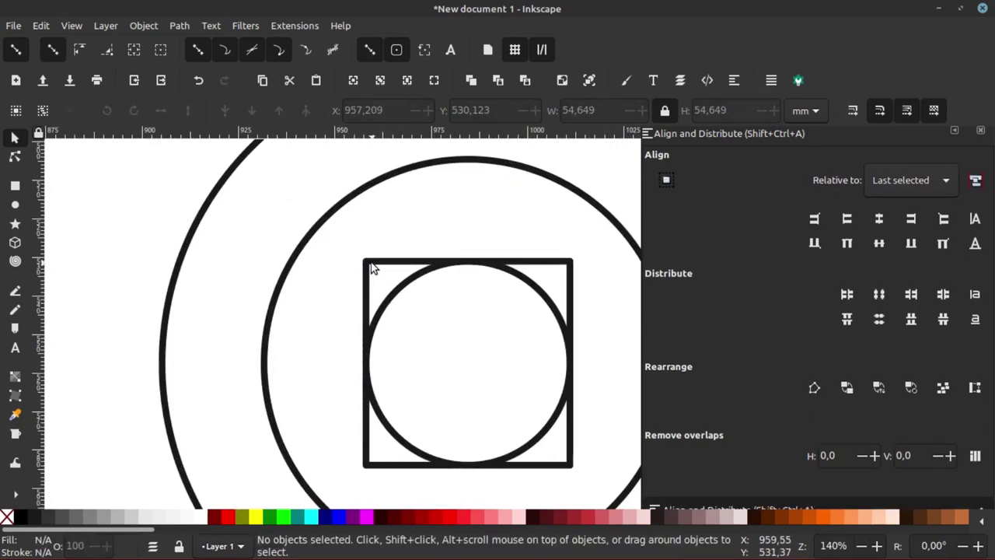
pyautogui.click(371, 268)
pyautogui.press('Delete')
pyautogui.keyDown('ctrl'); pyautogui.scroll(-4, 331, 288); pyautogui.keyUp('ctrl')
pyautogui.keyDown('ctrl'); pyautogui.scroll(-5, 322, 287); pyautogui.keyUp('ctrl')
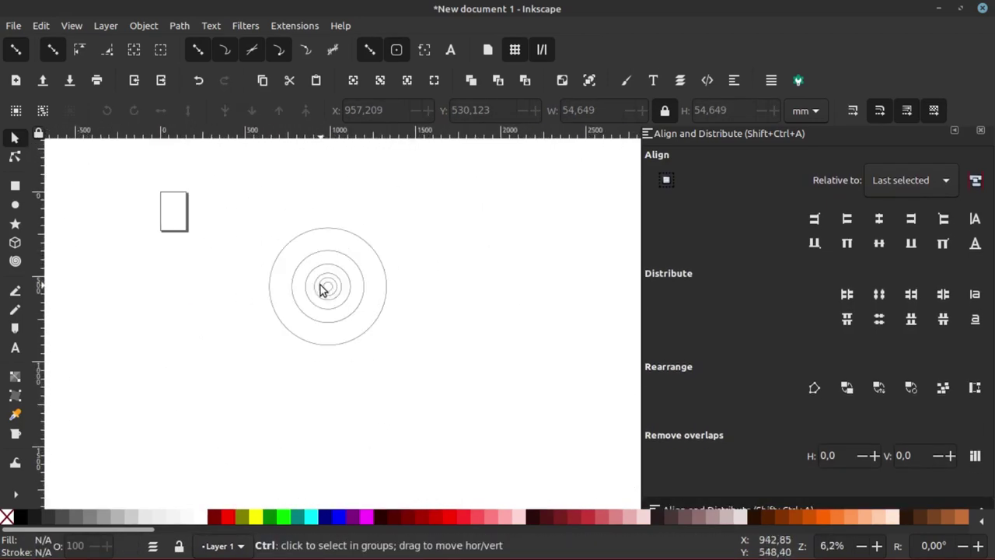
# Select all six concentric circles and shift them left and down toward the page
pyautogui.hotkey('ctrl', 'a')
pyautogui.keyDown('ctrl'); pyautogui.scroll(3, 334, 286); pyautogui.keyUp('ctrl')
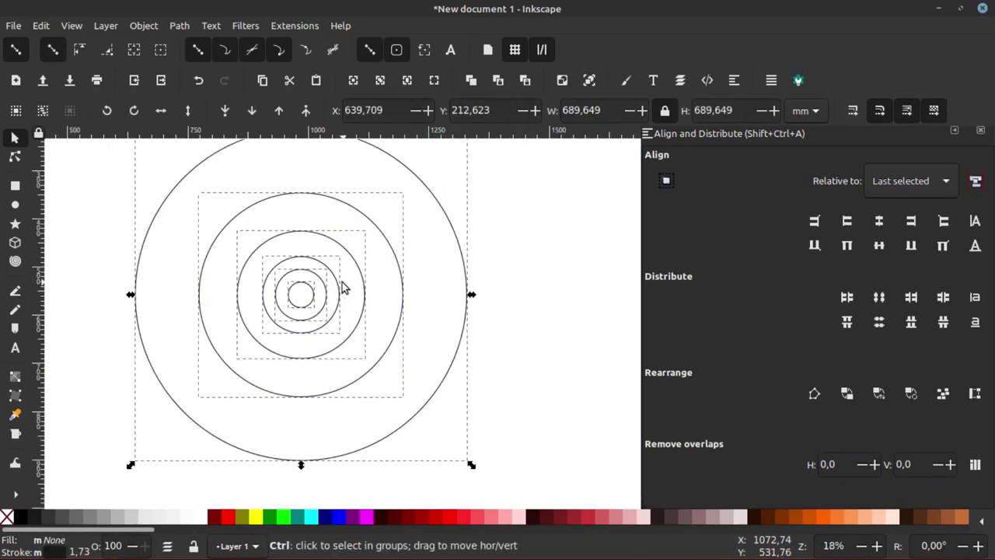
pyautogui.keyDown('ctrl'); pyautogui.scroll(-2, 311, 303); pyautogui.keyUp('ctrl')
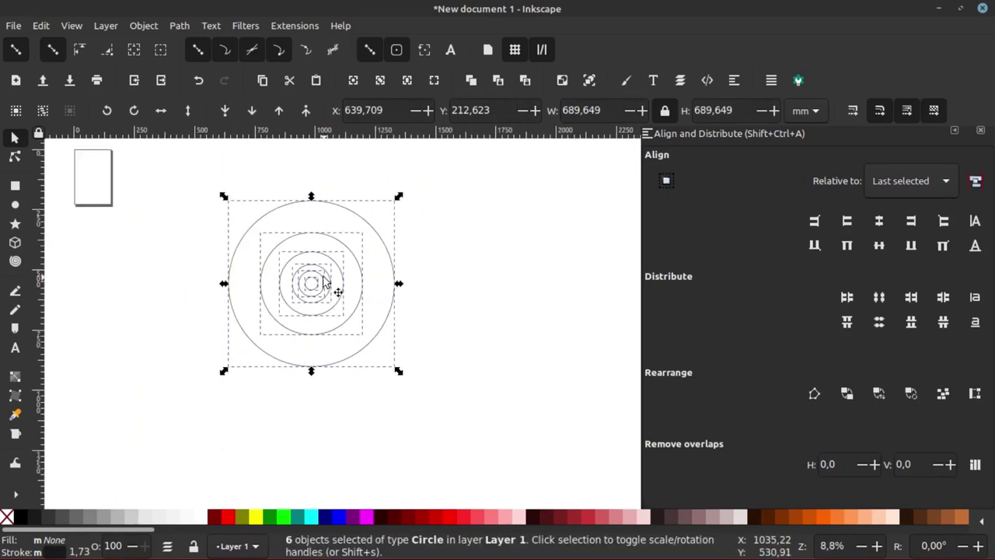
pyautogui.moveTo(324, 275); pyautogui.dragTo(177, 337)
pyautogui.click(291, 290)
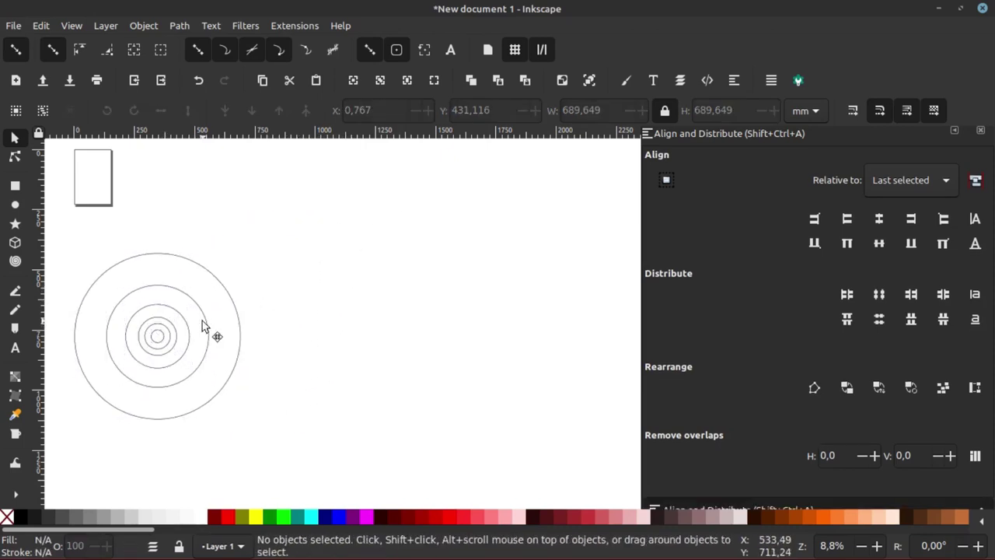
pyautogui.click(209, 330)
pyautogui.click(289, 284)
pyautogui.keyDown('ctrl'); pyautogui.scroll(-1, 289, 284); pyautogui.keyUp('ctrl')
pyautogui.keyDown('ctrl'); pyautogui.scroll(-1, 351, 285); pyautogui.keyUp('ctrl')
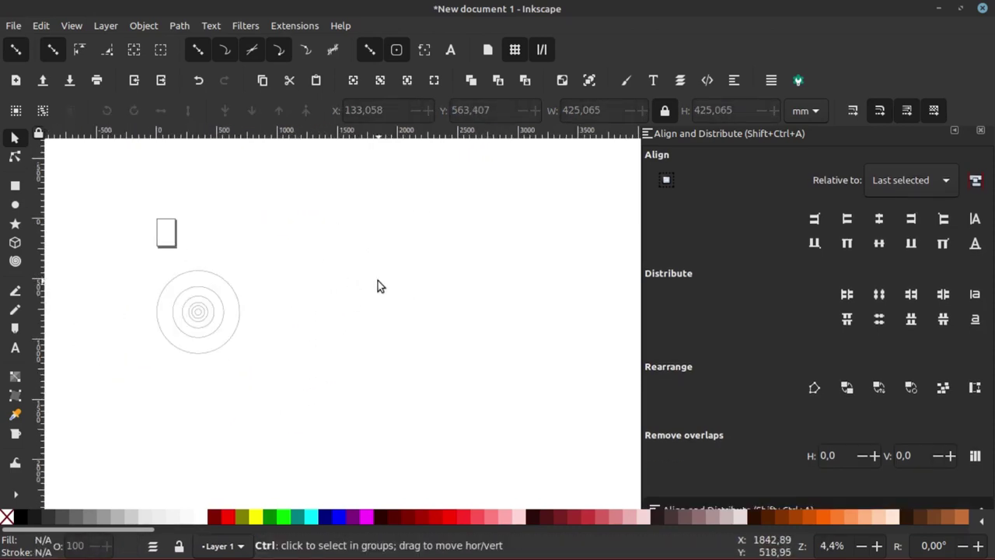